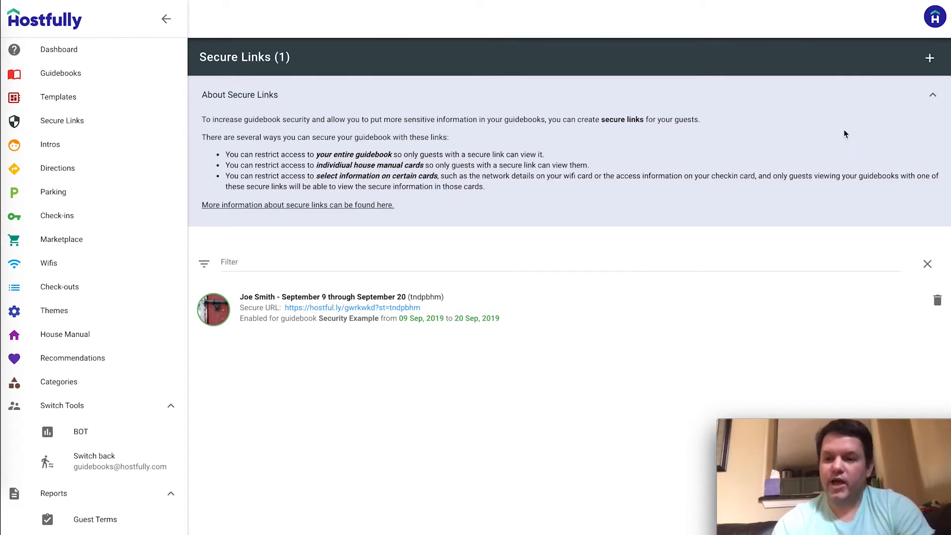
Start a new secure link from the Secure Links list
{"action": "left_click", "coordinate": [930, 60]}
Label the link with the guest's name and 'september 16 through 23', assigned to the Security Example guidebook
{"action": "left_click", "coordinate": [421, 192]}
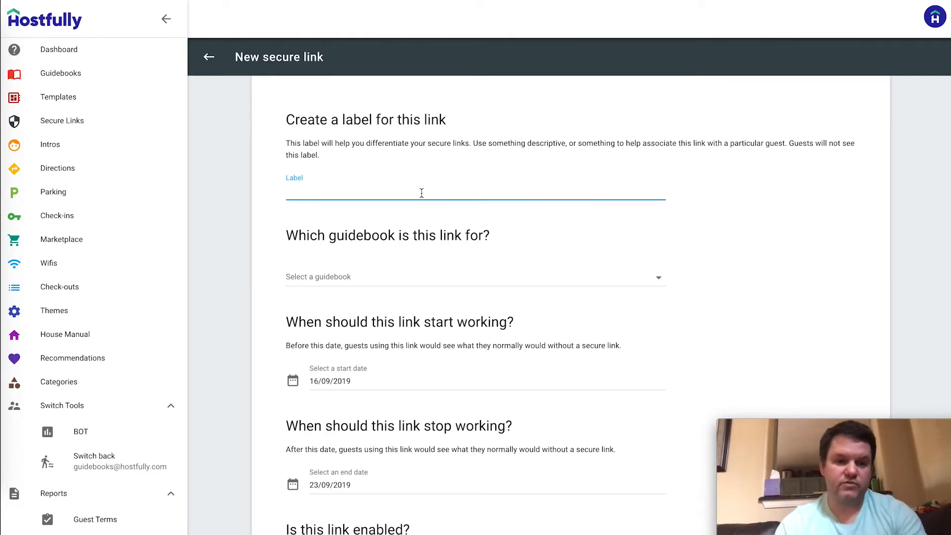
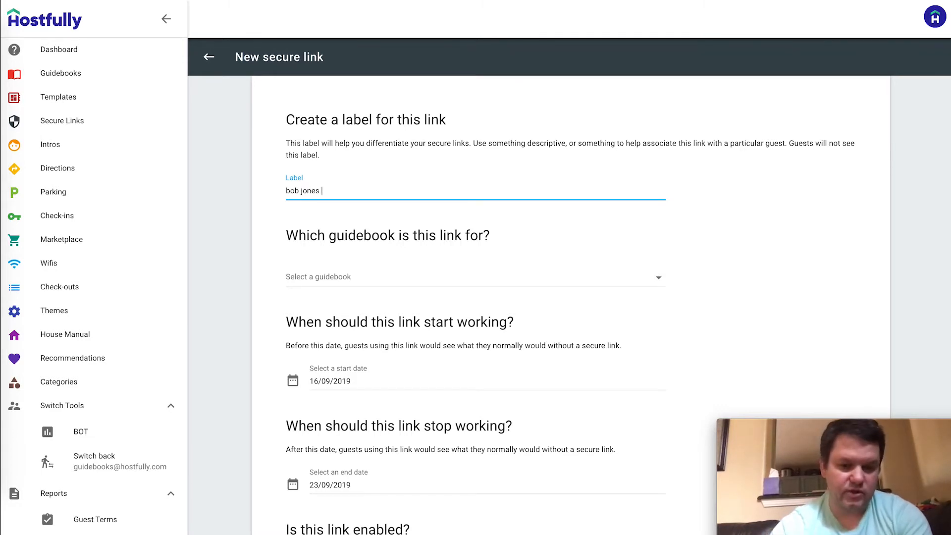
{"action": "type", "text": " - s"}
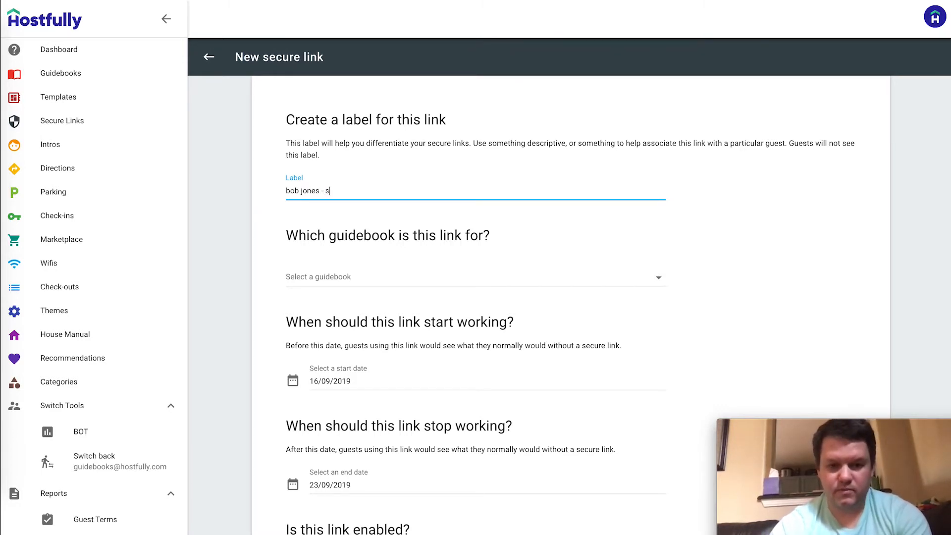
{"action": "type", "text": "eptember 16 through 23"}
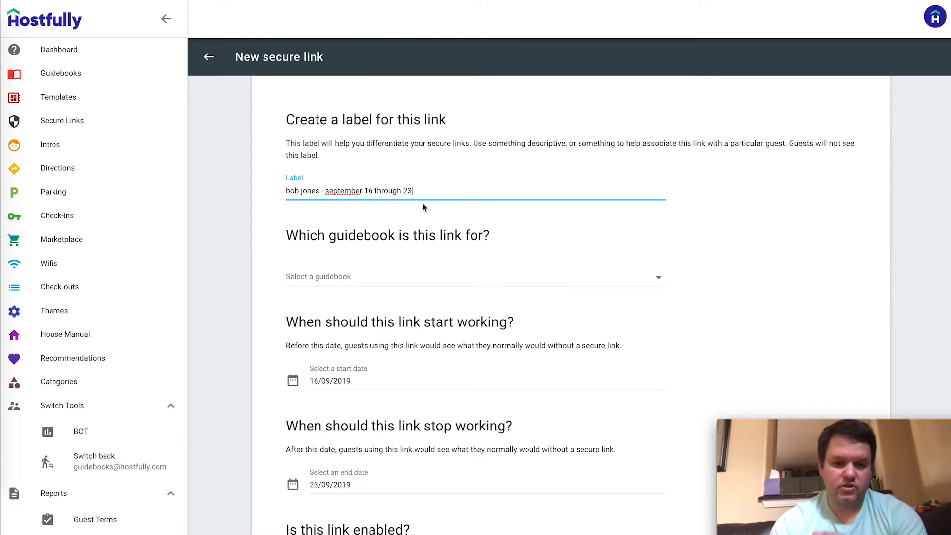
{"action": "left_click", "coordinate": [387, 279]}
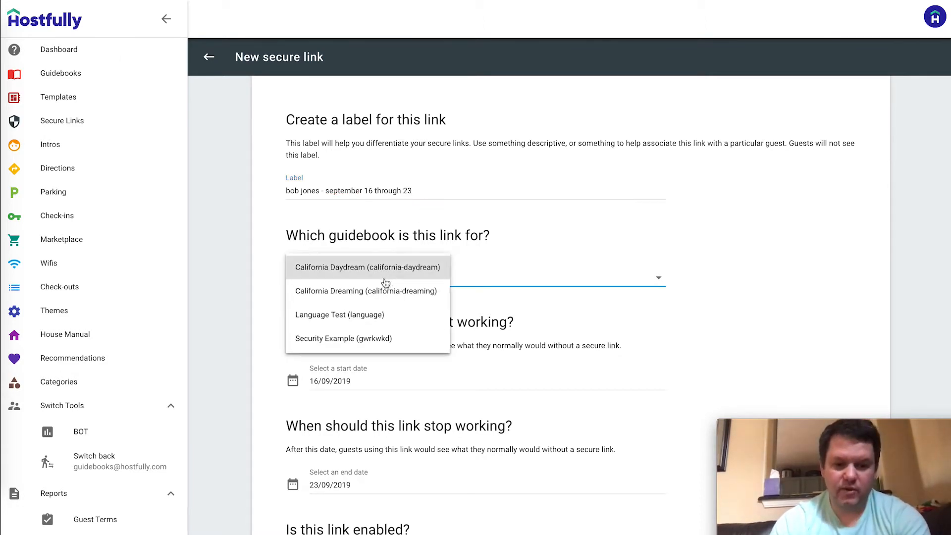
{"action": "left_click", "coordinate": [368, 339]}
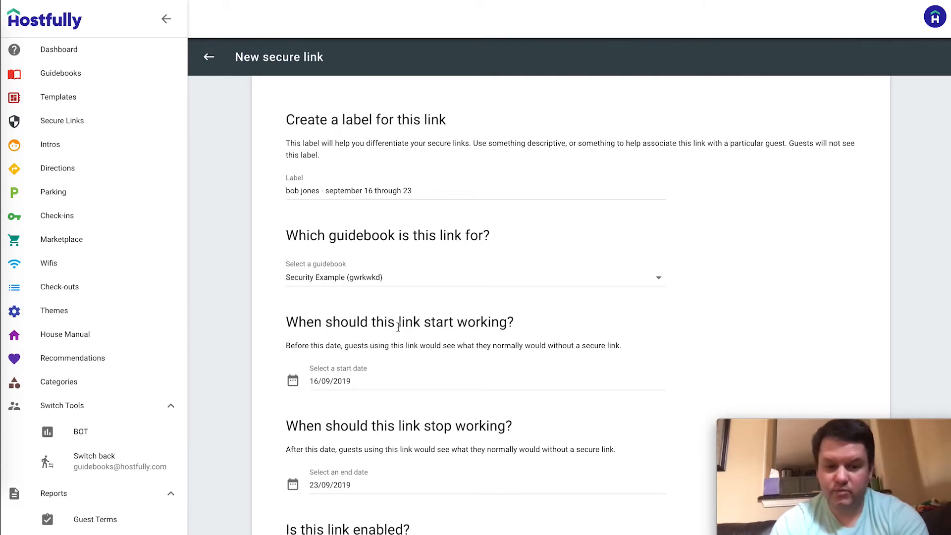
{"action": "scroll", "coordinate": [481, 297], "scroll_direction": "down", "scroll_amount": 1}
{"action": "scroll", "coordinate": [481, 298], "scroll_direction": "down", "scroll_amount": 3}
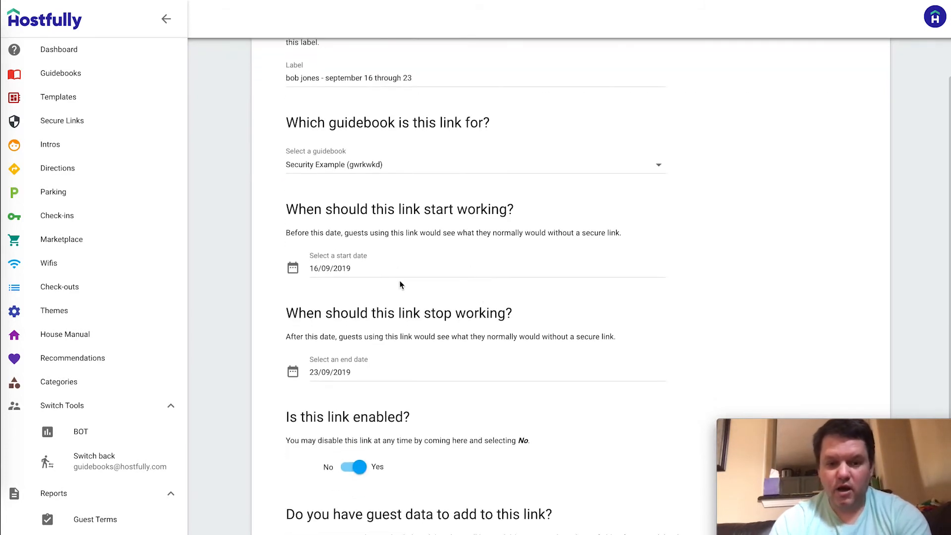
{"action": "scroll", "coordinate": [416, 268], "scroll_direction": "down", "scroll_amount": 3}
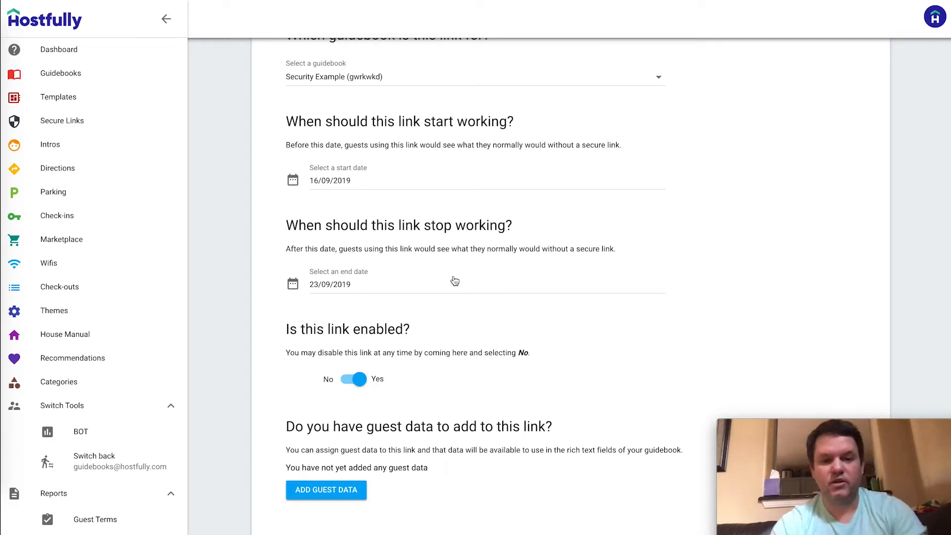
{"action": "scroll", "coordinate": [454, 281], "scroll_direction": "down", "scroll_amount": 2}
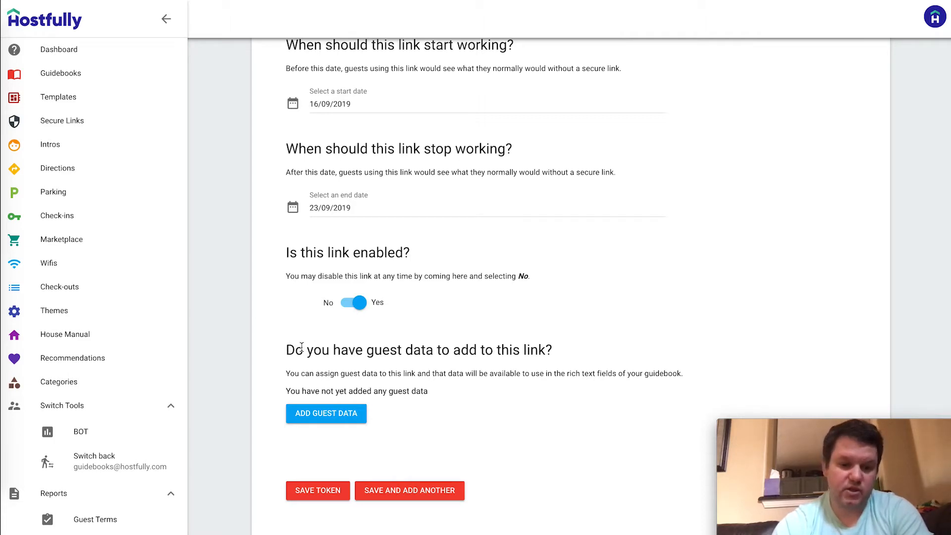
{"action": "left_click", "coordinate": [343, 414]}
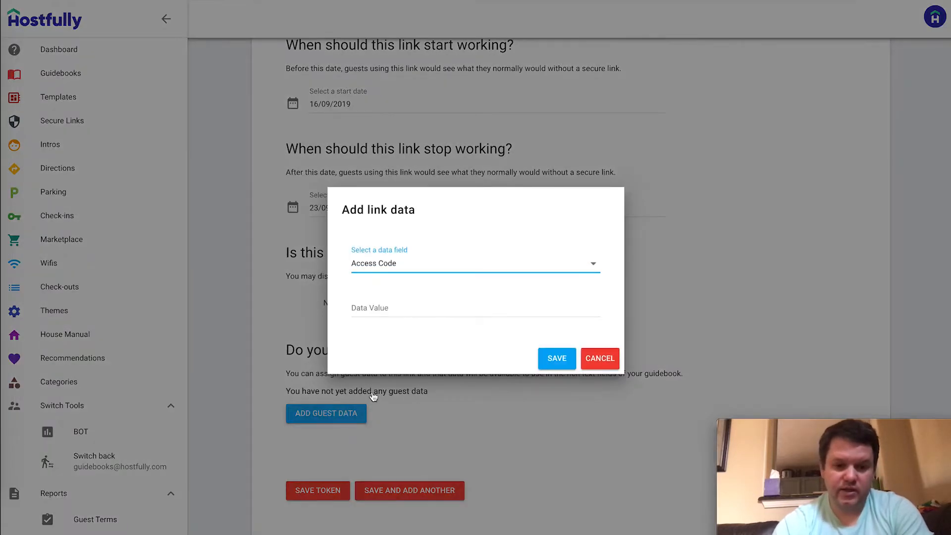
{"action": "left_click", "coordinate": [454, 266]}
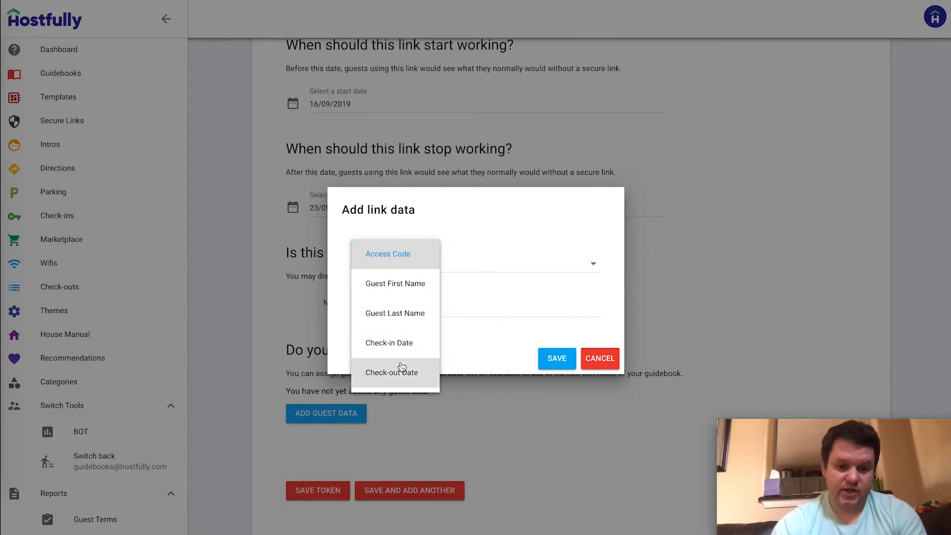
{"action": "left_click", "coordinate": [403, 253]}
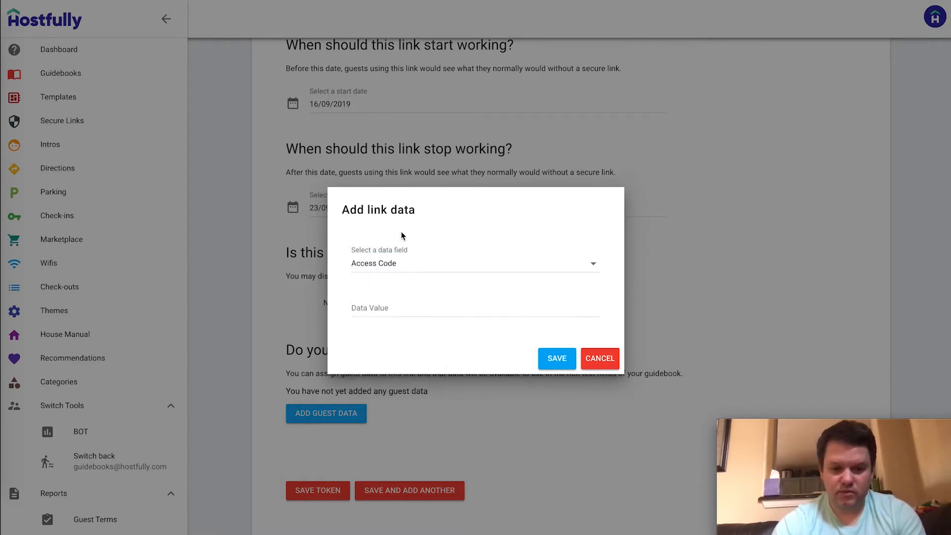
{"action": "left_click", "coordinate": [383, 311]}
{"action": "type", "text": "12345"}
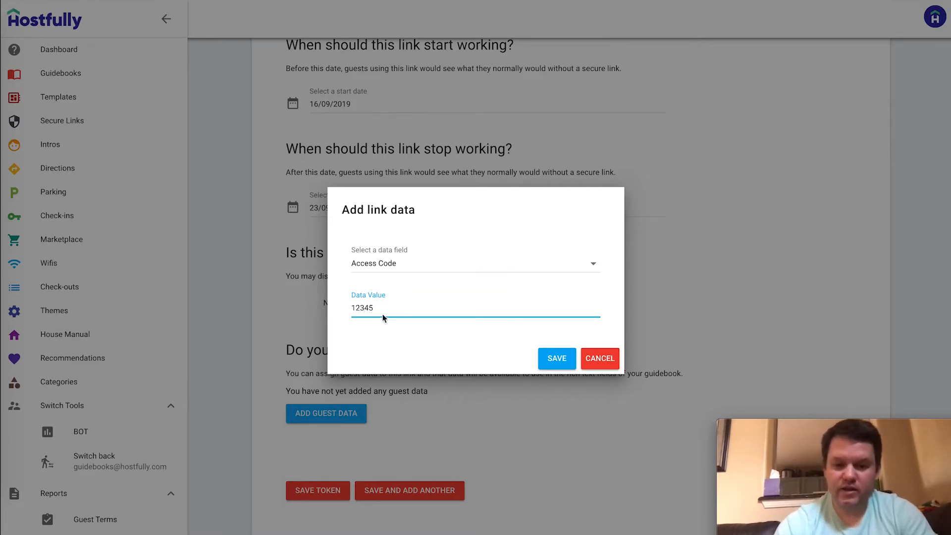
{"action": "left_click", "coordinate": [569, 360]}
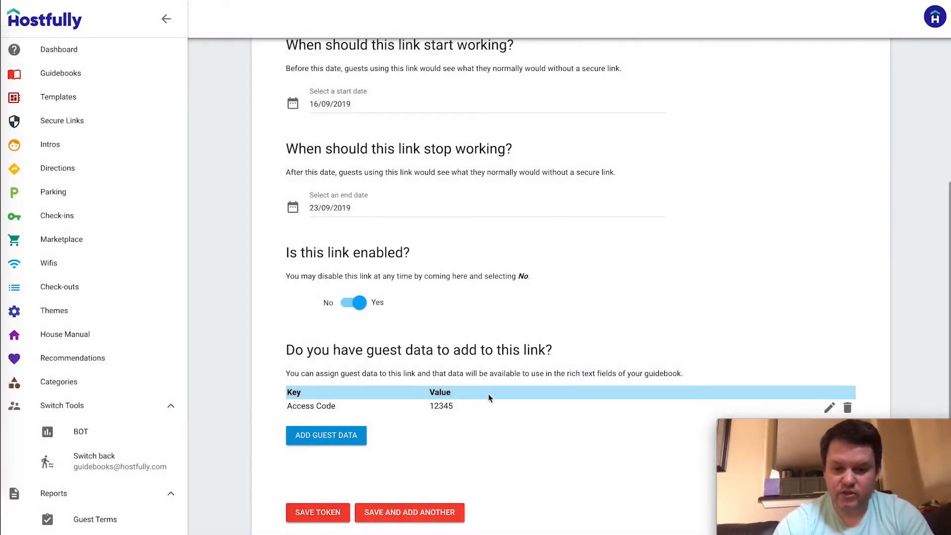
Add guest data entries for the guest's first name and last name
{"action": "scroll", "coordinate": [526, 382], "scroll_direction": "down", "scroll_amount": 1}
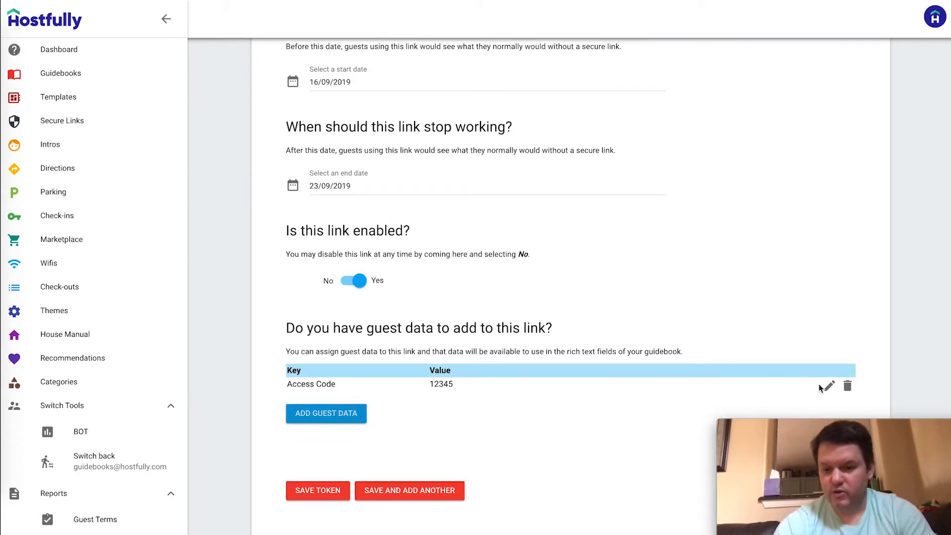
{"action": "left_click", "coordinate": [340, 419]}
{"action": "left_click", "coordinate": [415, 310]}
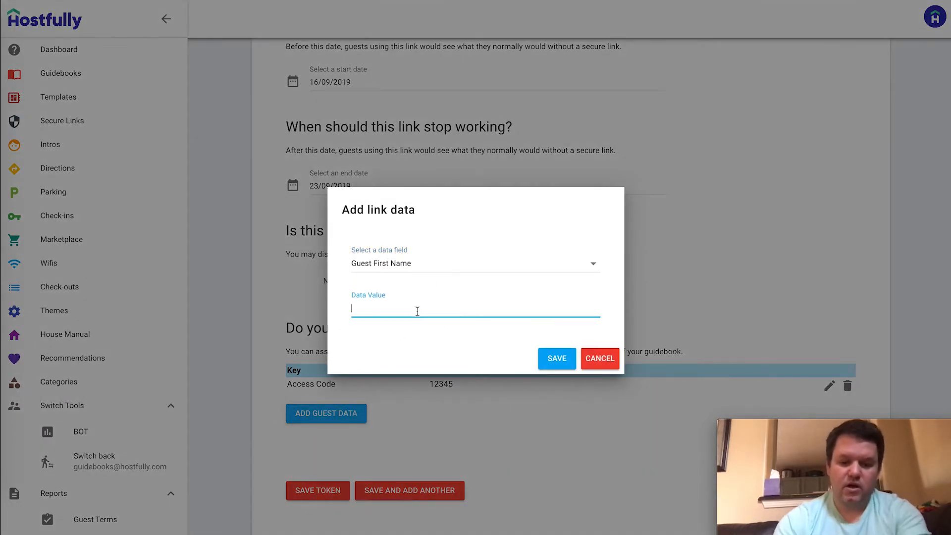
{"action": "left_click", "coordinate": [541, 358]}
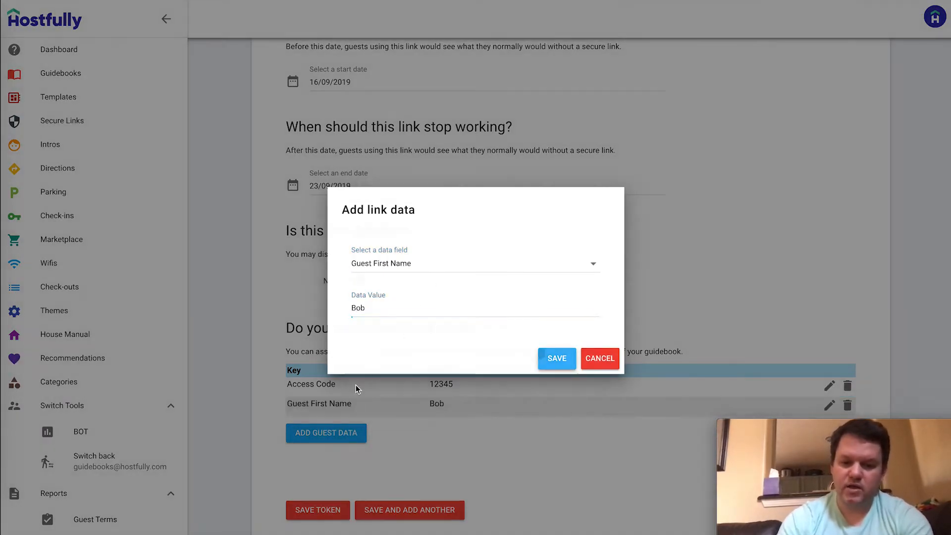
{"action": "left_click", "coordinate": [317, 433]}
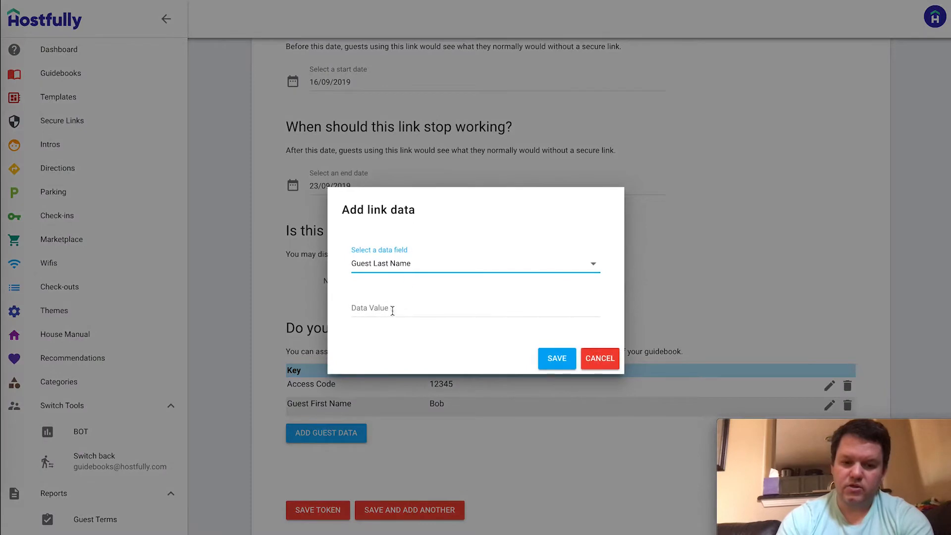
{"action": "left_click", "coordinate": [396, 305]}
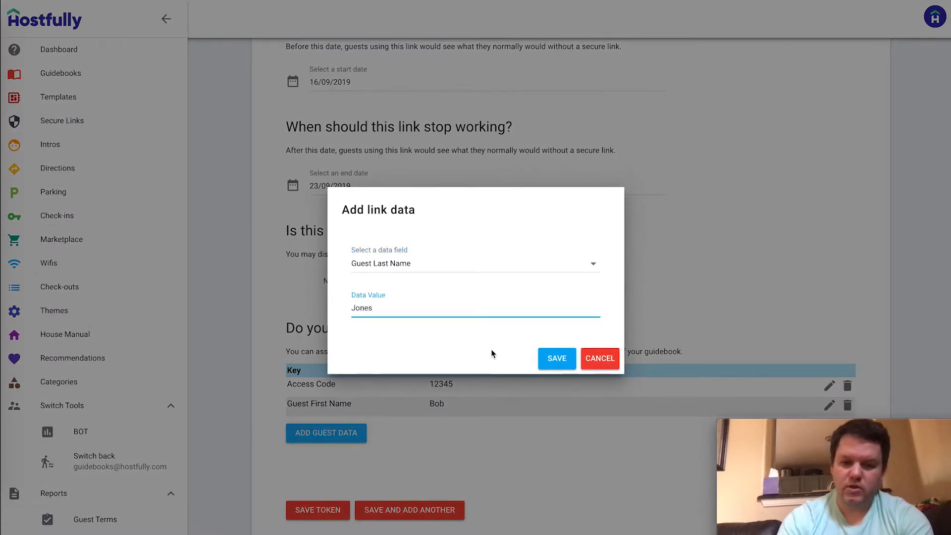
{"action": "left_click", "coordinate": [554, 359]}
Add a Check-in Date guest data entry of September 16
{"action": "left_click", "coordinate": [329, 462]}
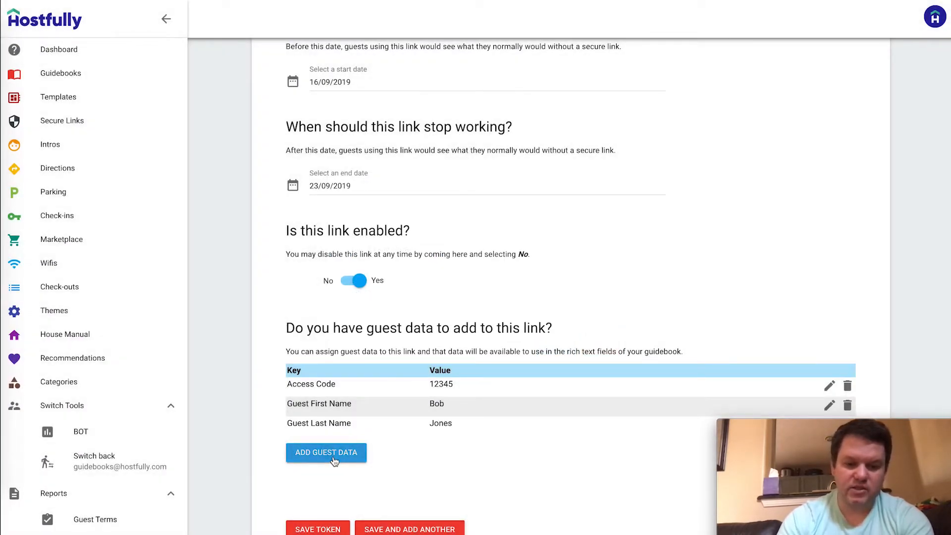
{"action": "left_click", "coordinate": [410, 306]}
{"action": "left_click", "coordinate": [429, 264]}
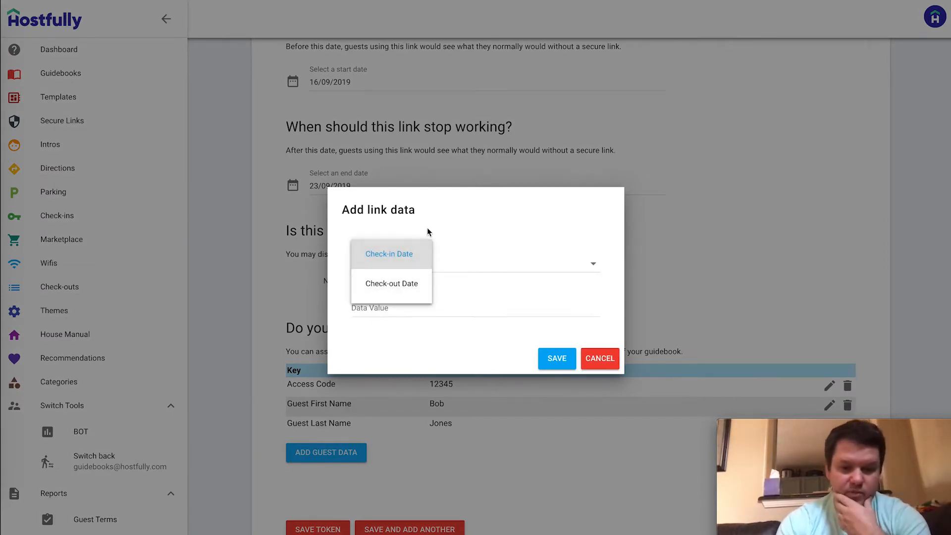
{"action": "left_click", "coordinate": [384, 252]}
{"action": "left_click", "coordinate": [421, 307]}
{"action": "type", "text": "S"}
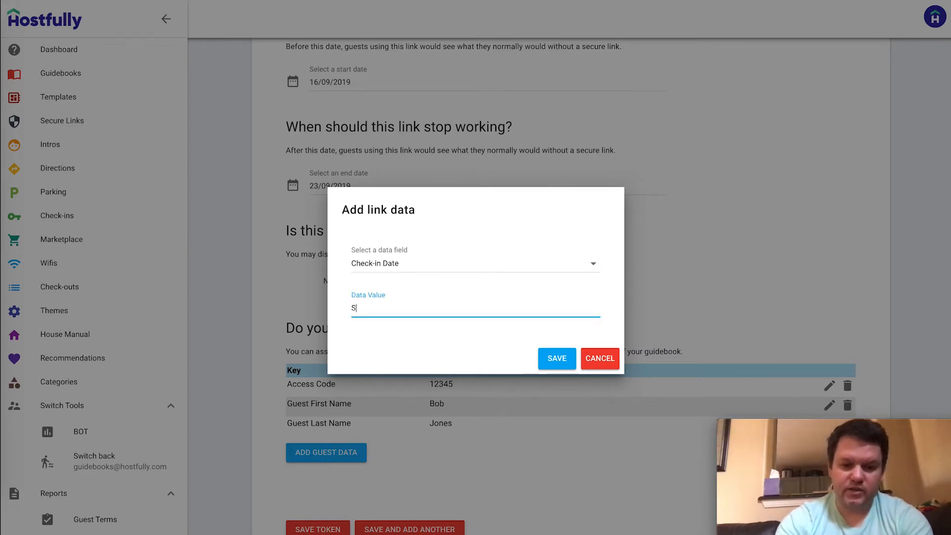
{"action": "type", "text": "eptember 16"}
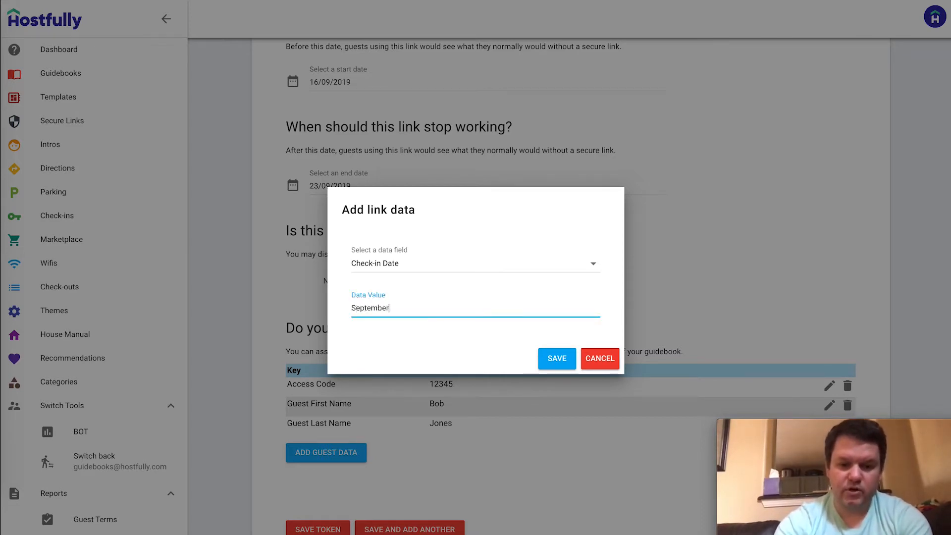
{"action": "key", "text": "BackSpace"}
{"action": "key", "text": "BackSpace"}
{"action": "type", "text": "16"}
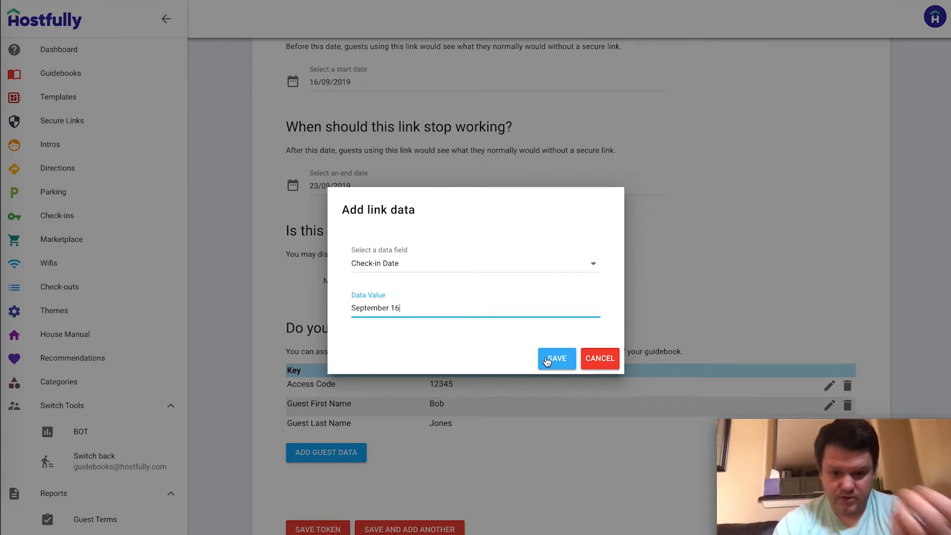
{"action": "left_click", "coordinate": [549, 360]}
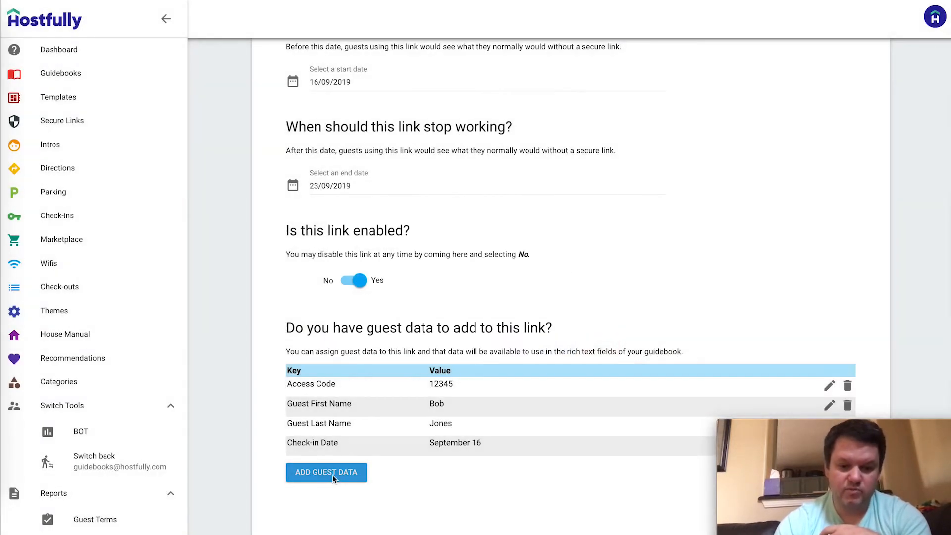
Add a September 23 check-out date entry and save the secure link
{"action": "left_click", "coordinate": [331, 473]}
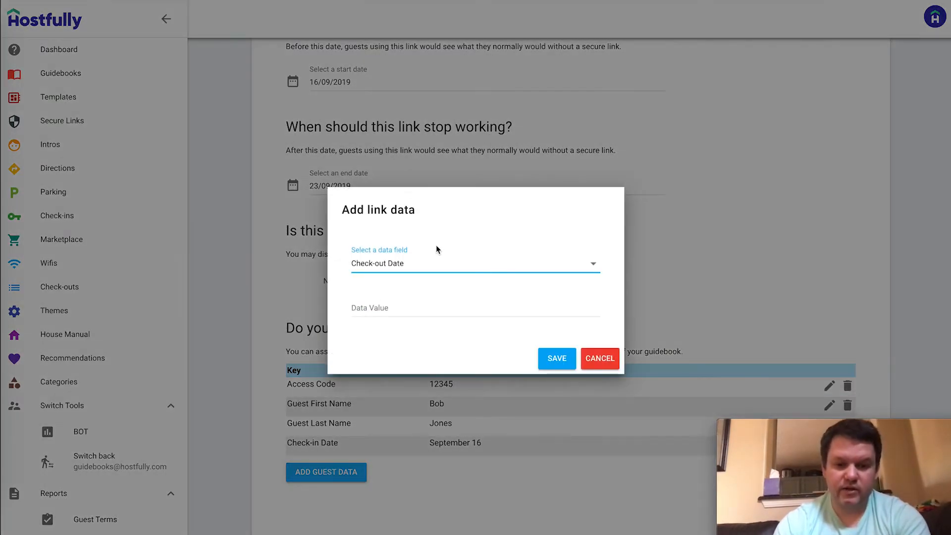
{"action": "left_click", "coordinate": [394, 306]}
{"action": "type", "text": "September 23"}
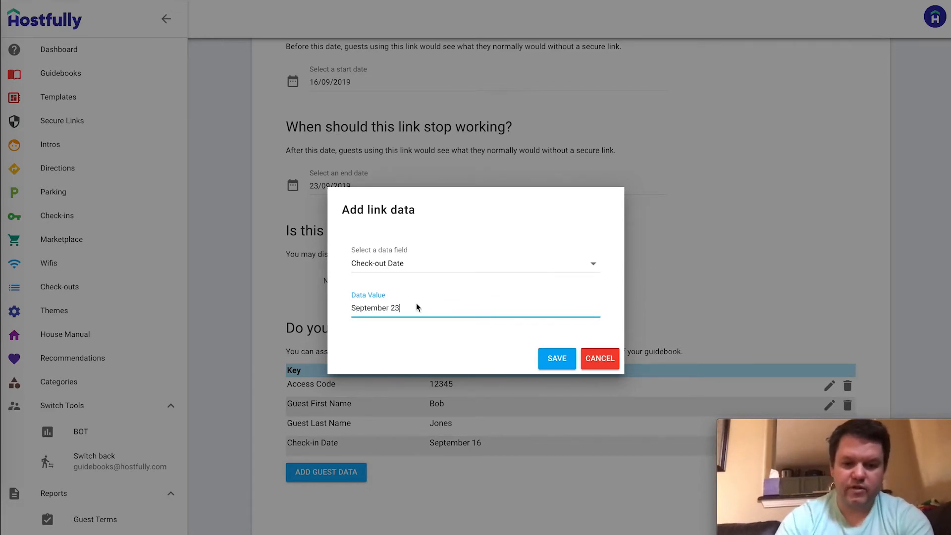
{"action": "left_click", "coordinate": [544, 356]}
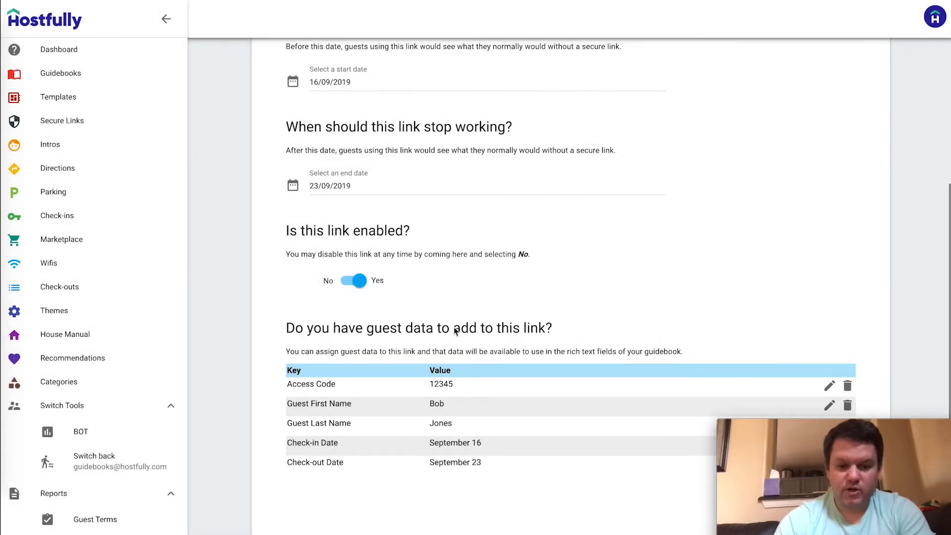
{"action": "scroll", "coordinate": [499, 237], "scroll_direction": "down", "scroll_amount": 1}
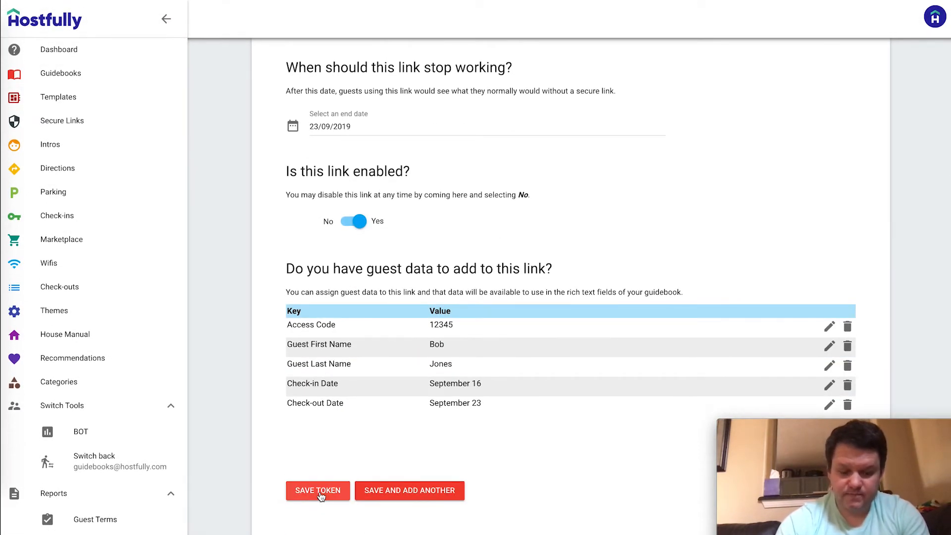
{"action": "left_click", "coordinate": [320, 492]}
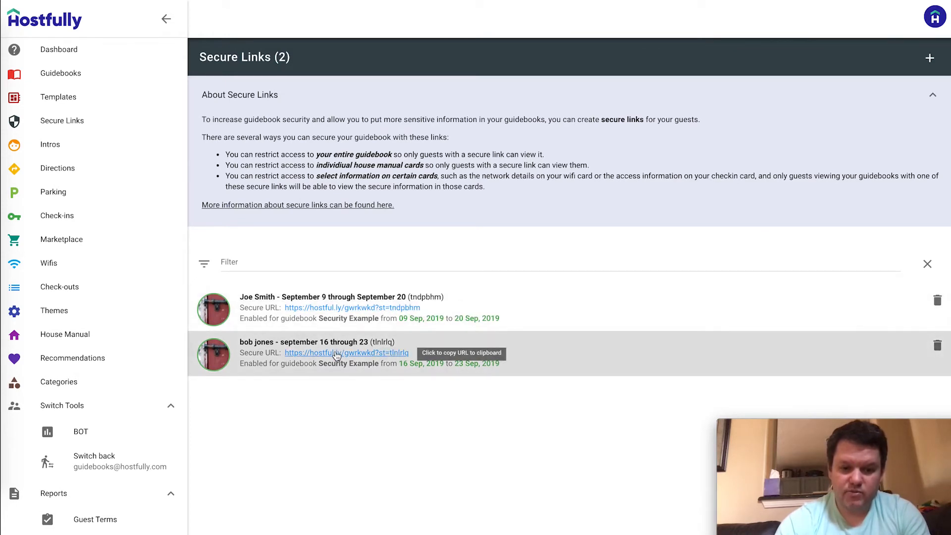
Copy the second secure link's URL and load it in the private browser window
{"action": "left_click", "coordinate": [337, 355]}
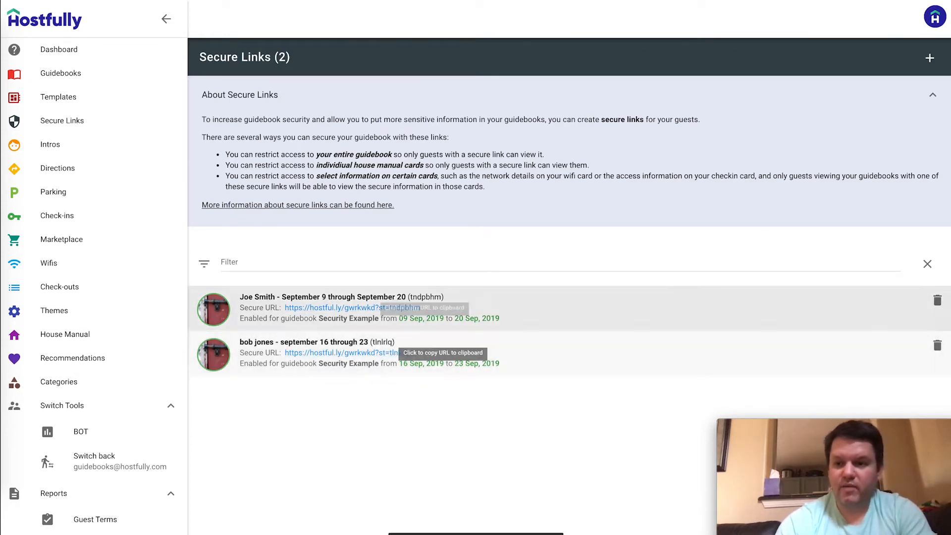
{"action": "key", "text": "super+grave"}
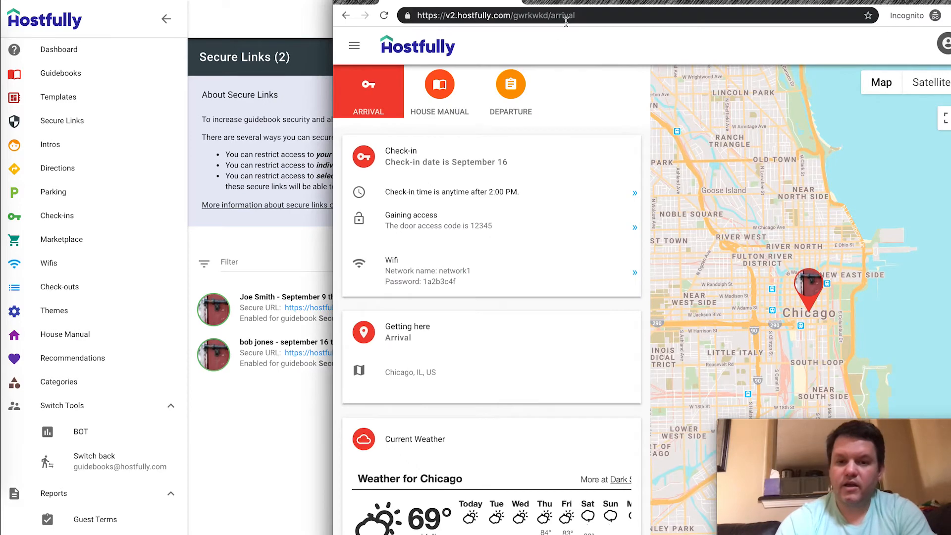
{"action": "left_click", "coordinate": [574, 16]}
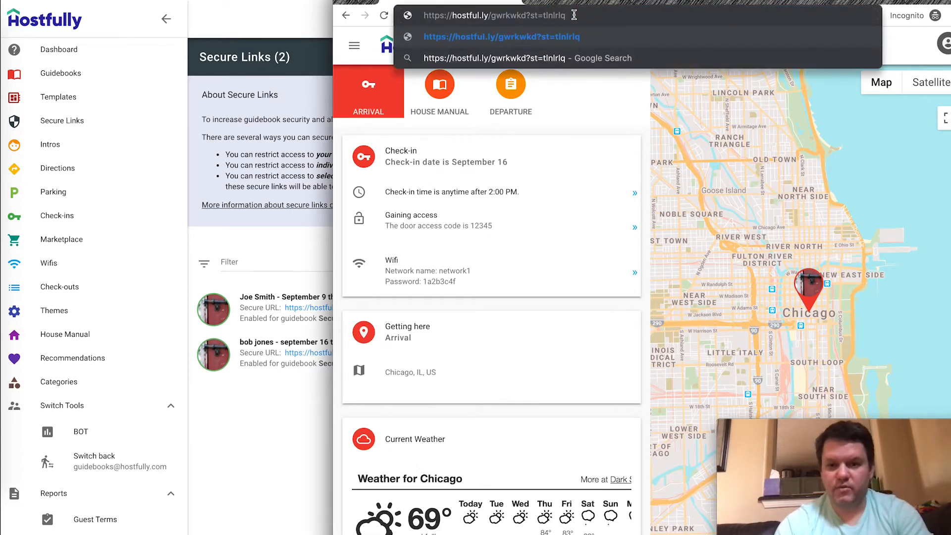
{"action": "key", "text": "Return"}
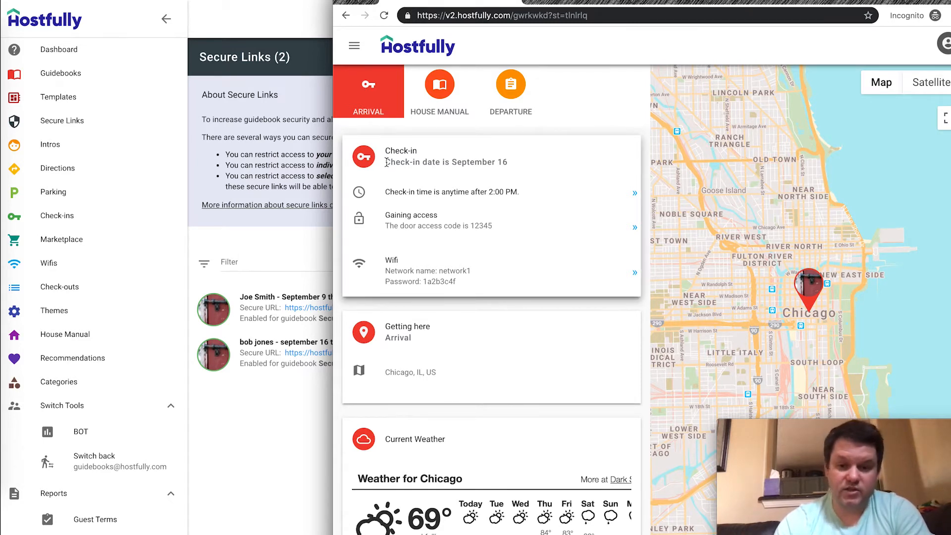
Review the guidebook's Departure and Arrival details and the Gaining access entry, then return to admin
{"action": "left_click", "coordinate": [521, 87]}
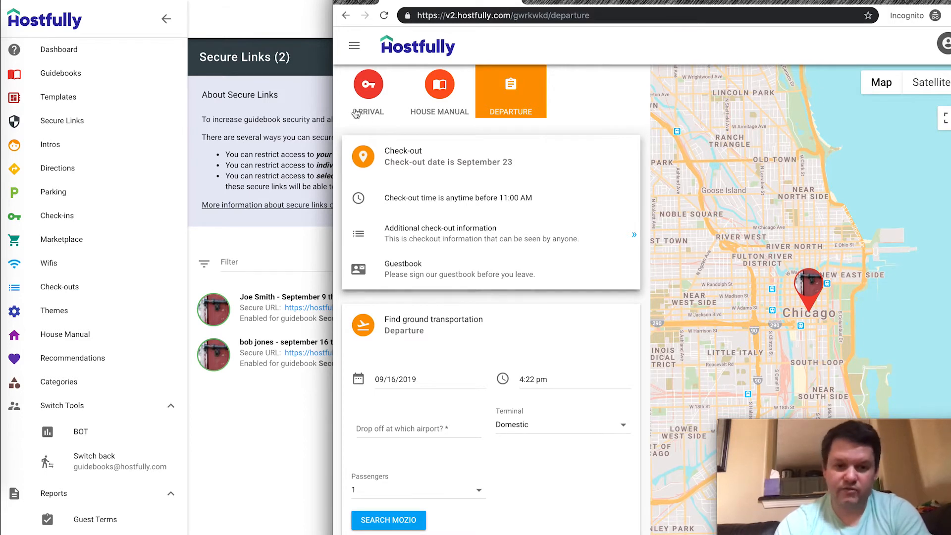
{"action": "left_click", "coordinate": [372, 96]}
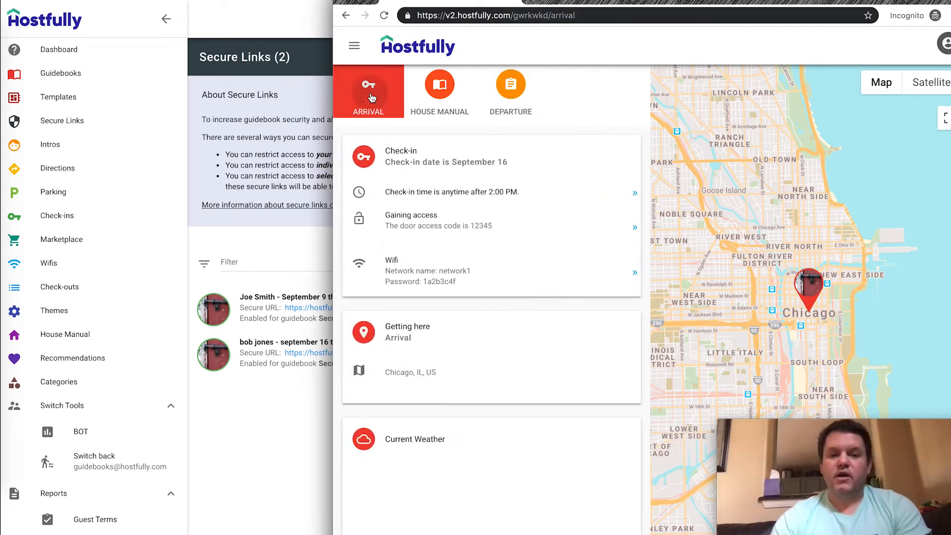
{"action": "left_click", "coordinate": [435, 219]}
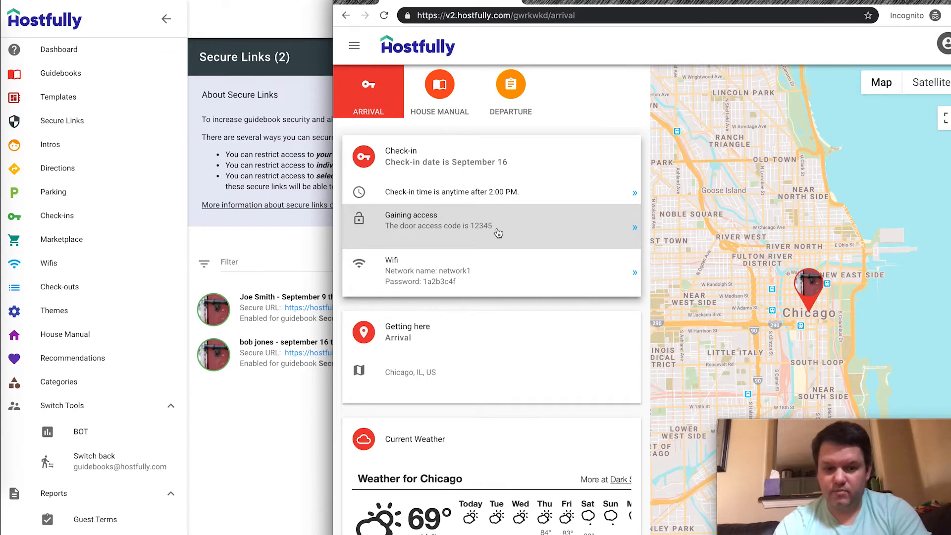
{"action": "left_click", "coordinate": [251, 361]}
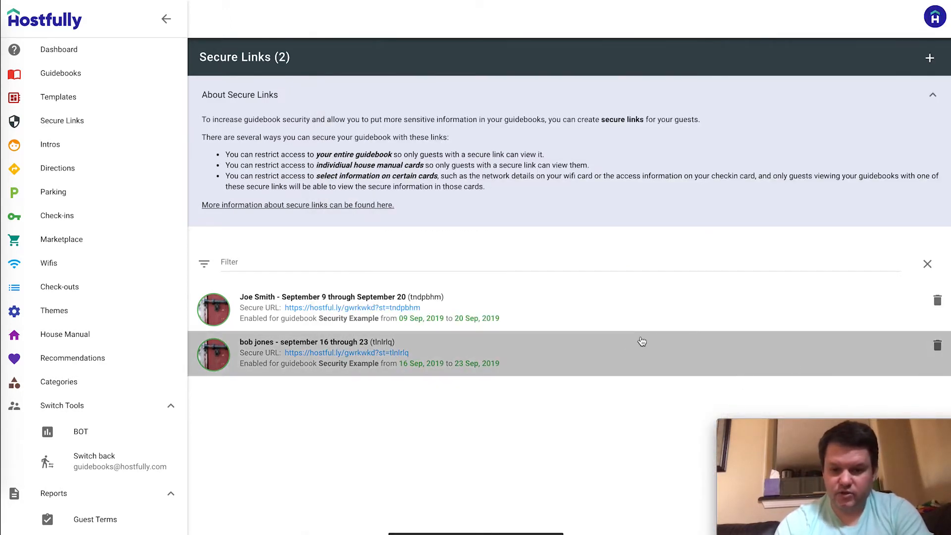
Change the second link's Access Code to 11223 and save the link
{"action": "left_click", "coordinate": [641, 339]}
{"action": "scroll", "coordinate": [536, 249], "scroll_direction": "down", "scroll_amount": 6}
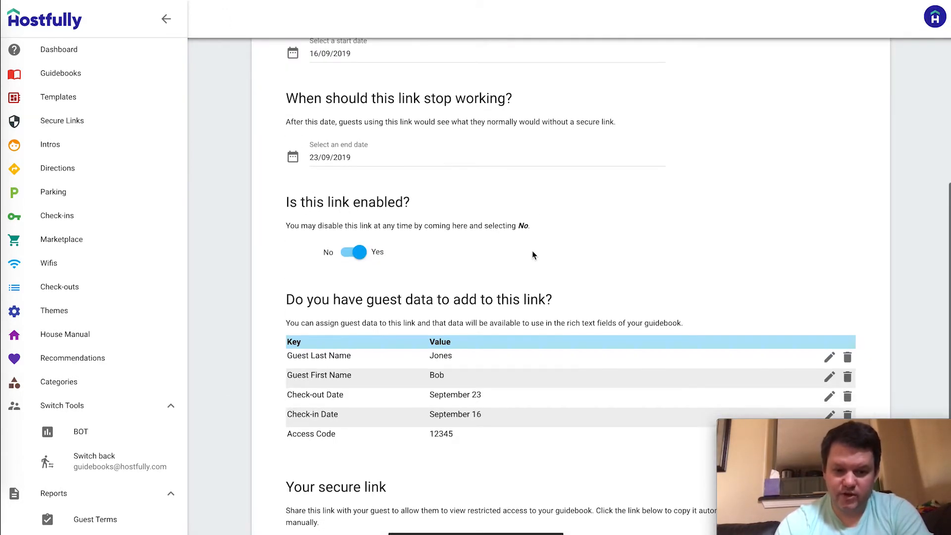
{"action": "scroll", "coordinate": [744, 399], "scroll_direction": "down", "scroll_amount": 2}
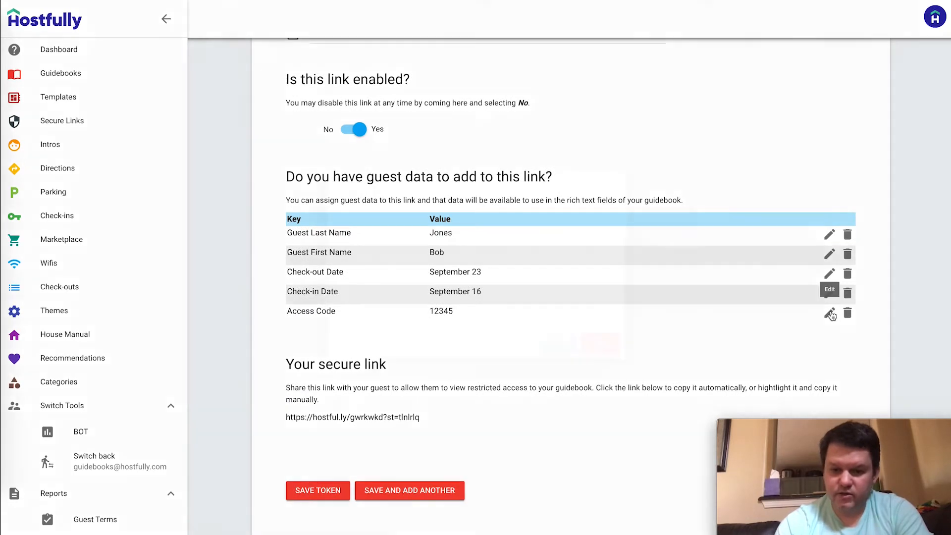
{"action": "left_click", "coordinate": [829, 312]}
{"action": "left_click", "coordinate": [417, 312]}
{"action": "key", "text": "ctrl+a"}
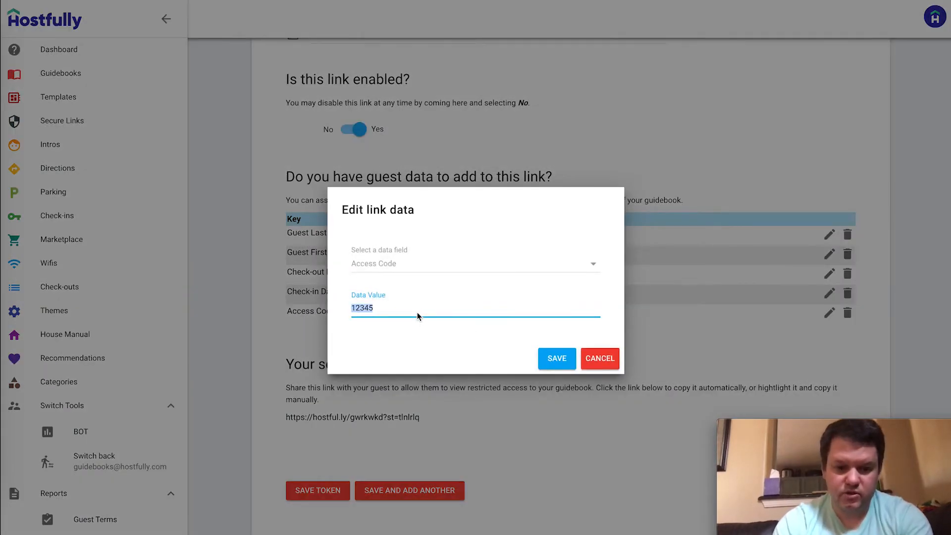
{"action": "type", "text": "11223"}
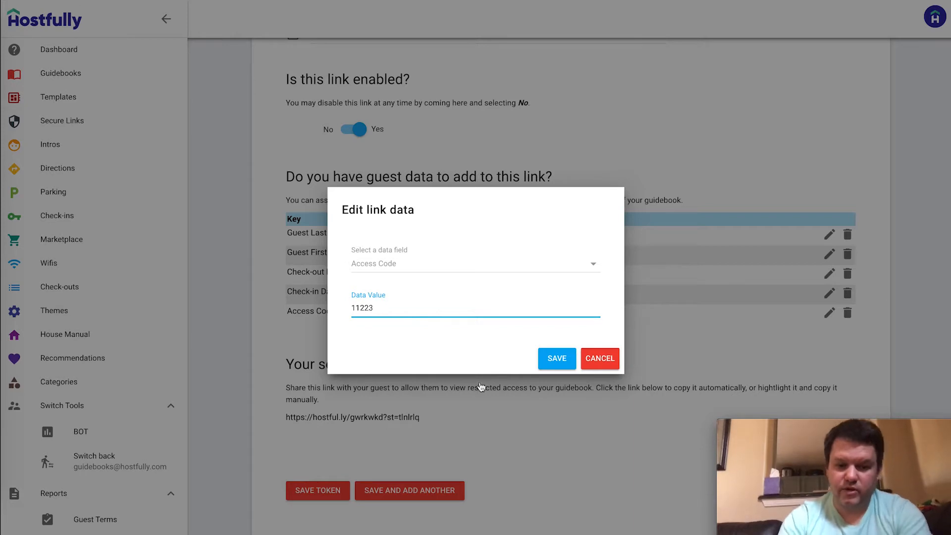
{"action": "left_click", "coordinate": [556, 357]}
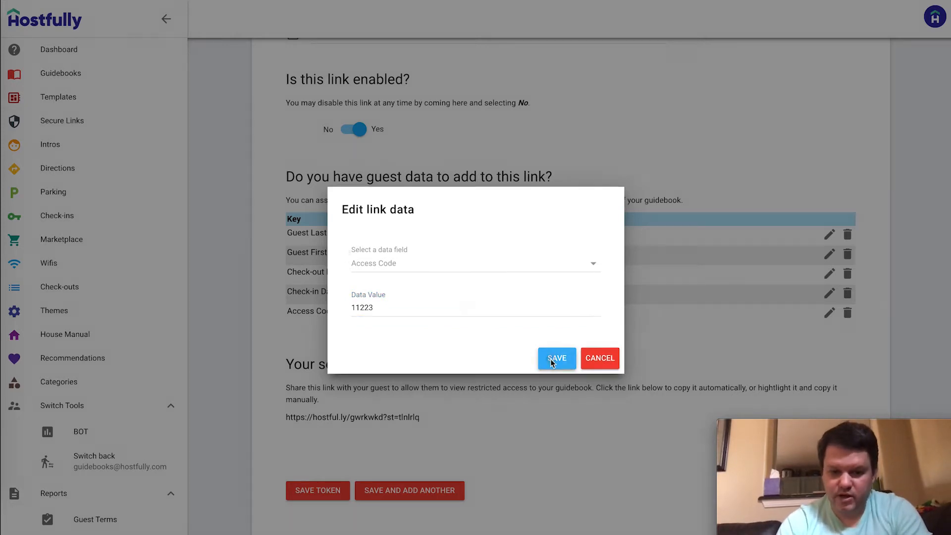
{"action": "left_click", "coordinate": [321, 493]}
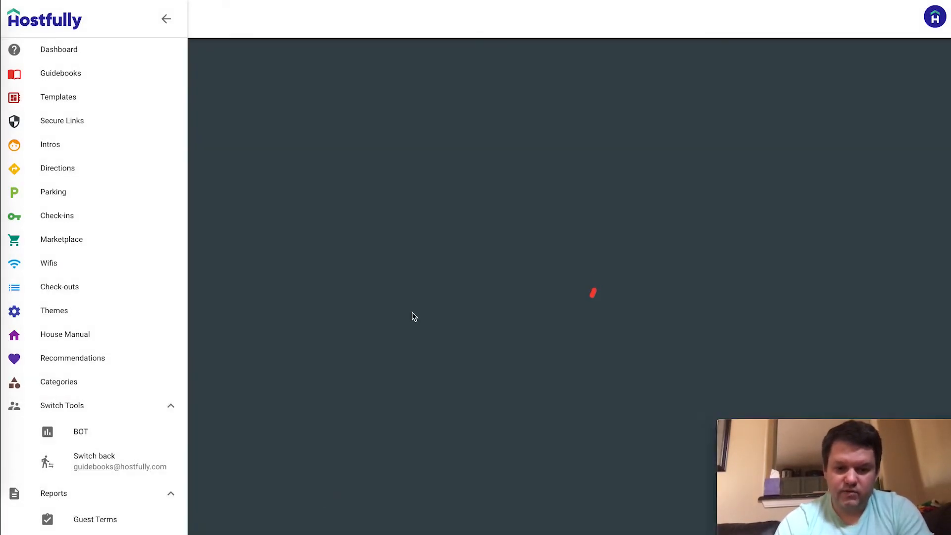
{"action": "key", "text": "super+Tab"}
{"action": "key", "text": "super+r"}
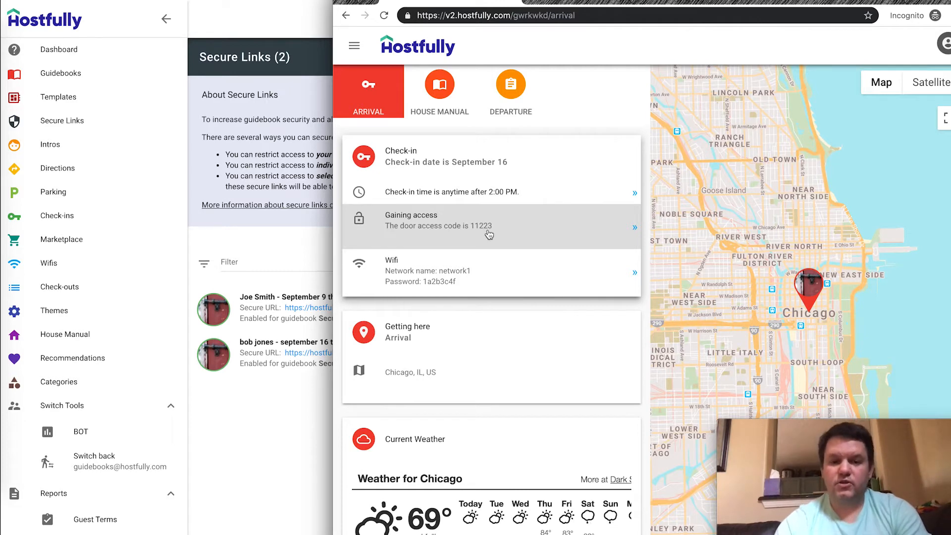
{"action": "left_click", "coordinate": [489, 235]}
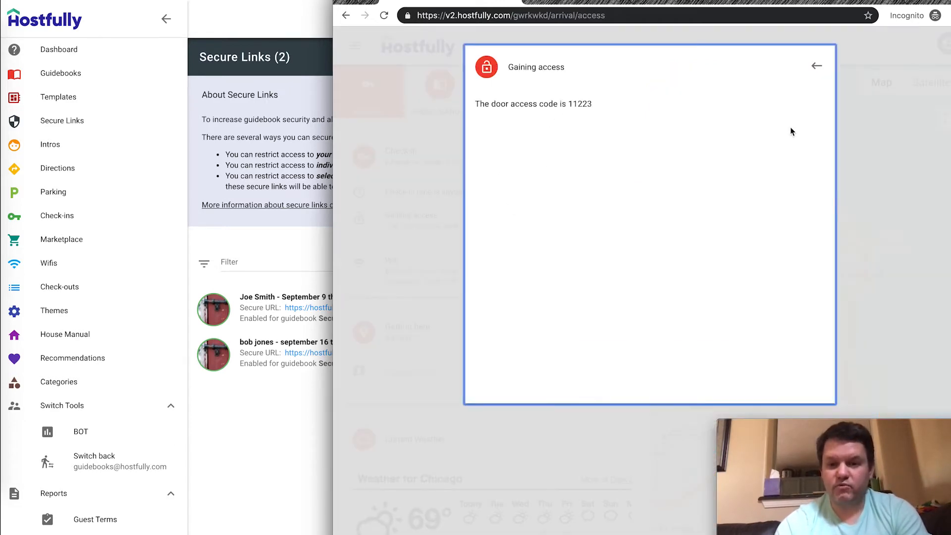
{"action": "left_click", "coordinate": [816, 66]}
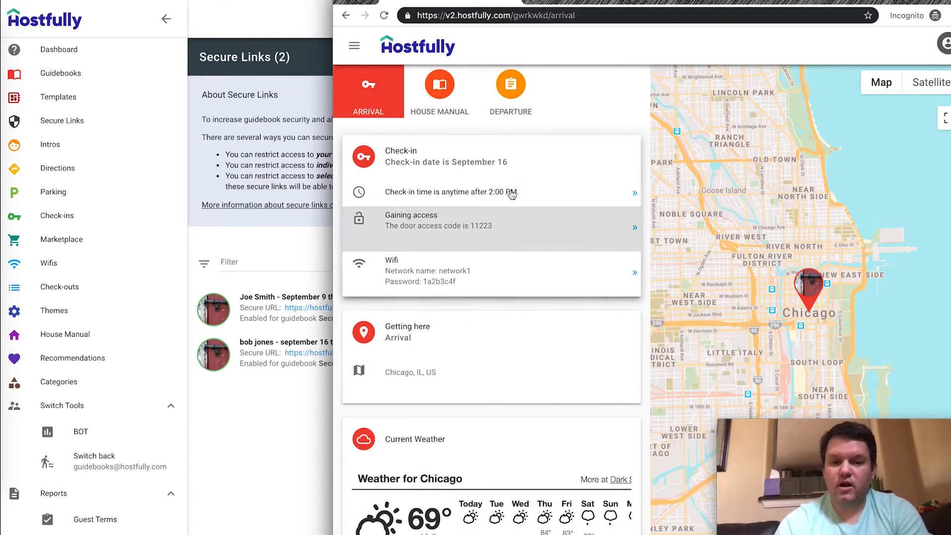
{"action": "left_click", "coordinate": [357, 47]}
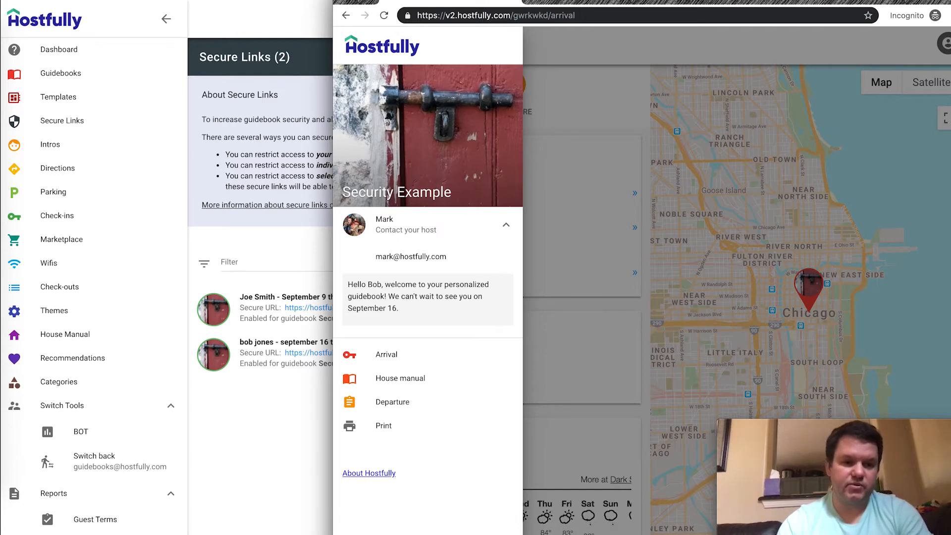
{"action": "key", "text": "alt+Tab"}
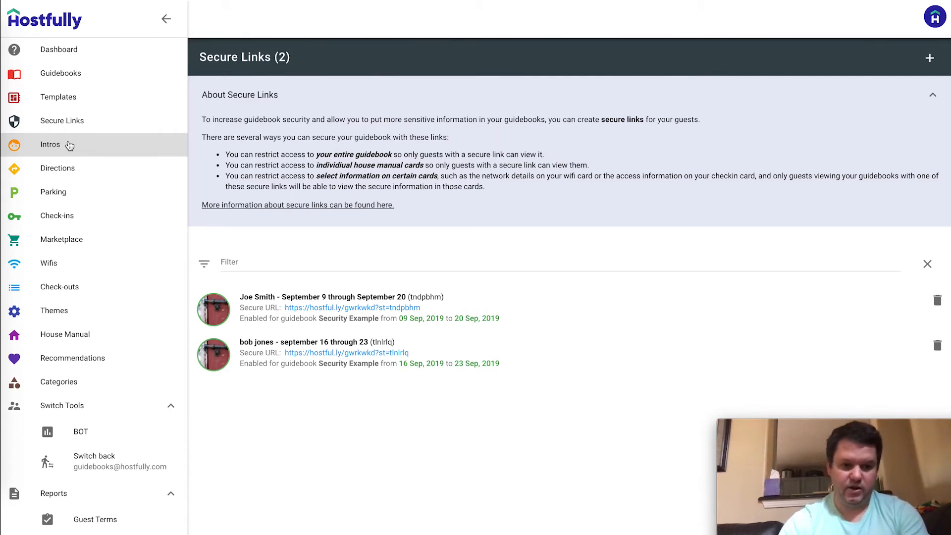
Open the SEcurity Example intro from the Intros list
{"action": "left_click", "coordinate": [70, 144]}
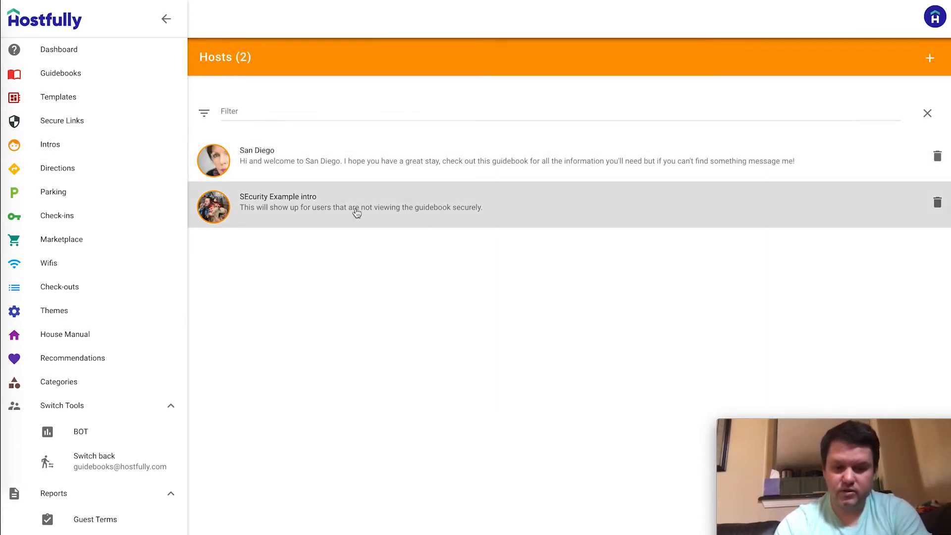
{"action": "left_click", "coordinate": [536, 204]}
{"action": "scroll", "coordinate": [514, 159], "scroll_direction": "down", "scroll_amount": 1}
{"action": "scroll", "coordinate": [513, 159], "scroll_direction": "down", "scroll_amount": 10}
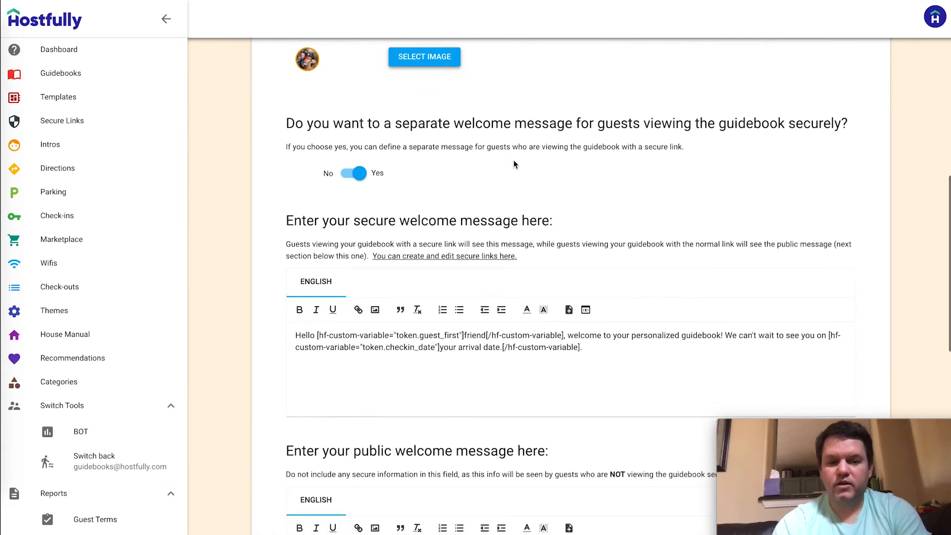
{"action": "scroll", "coordinate": [513, 163], "scroll_direction": "down", "scroll_amount": 1}
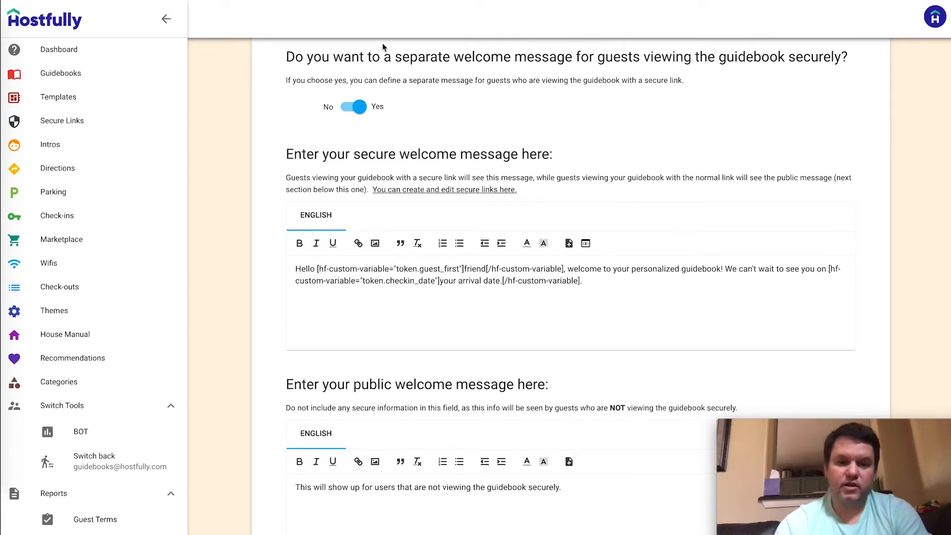
Keep the separate secure welcome message enabled and place the caret in its editor
{"action": "left_click", "coordinate": [352, 107]}
{"action": "left_click", "coordinate": [348, 107]}
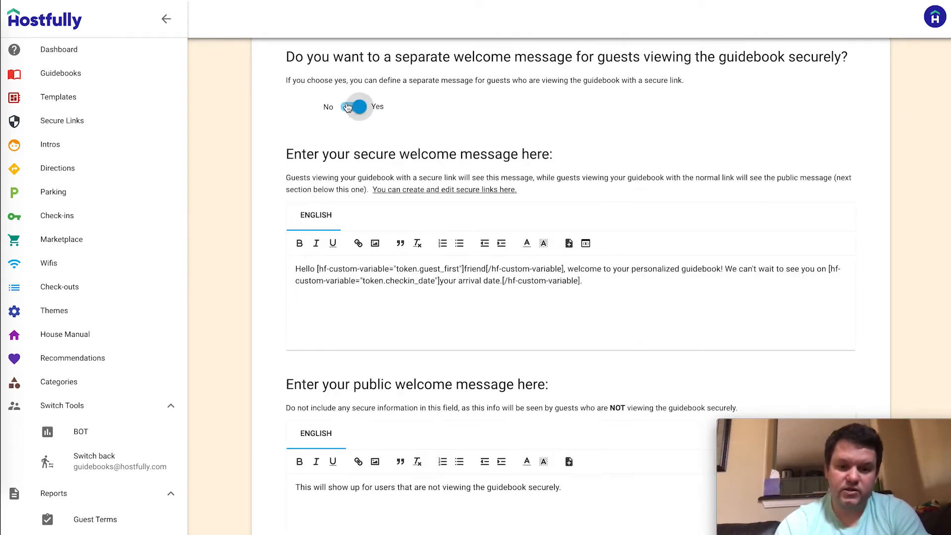
{"action": "scroll", "coordinate": [449, 81], "scroll_direction": "down", "scroll_amount": 1}
{"action": "left_click", "coordinate": [366, 228]}
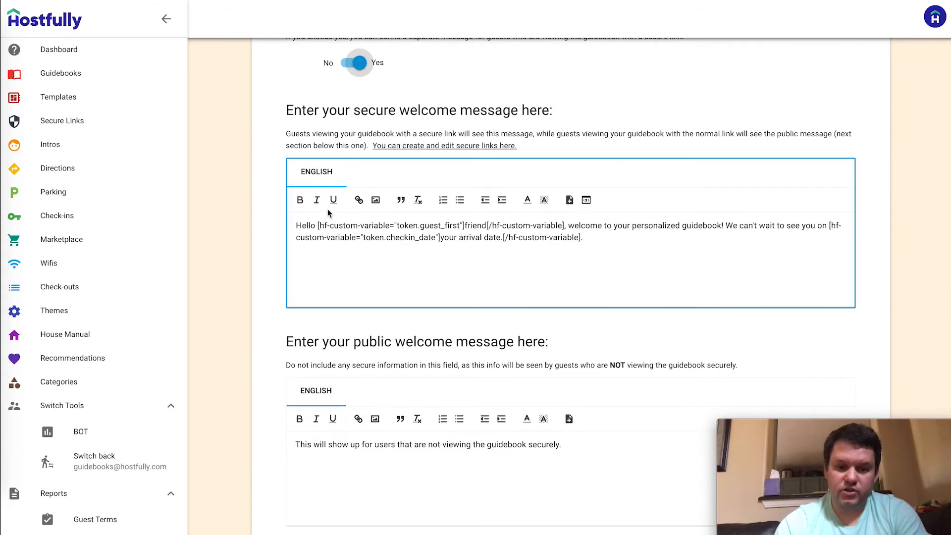
{"action": "left_click", "coordinate": [408, 484]}
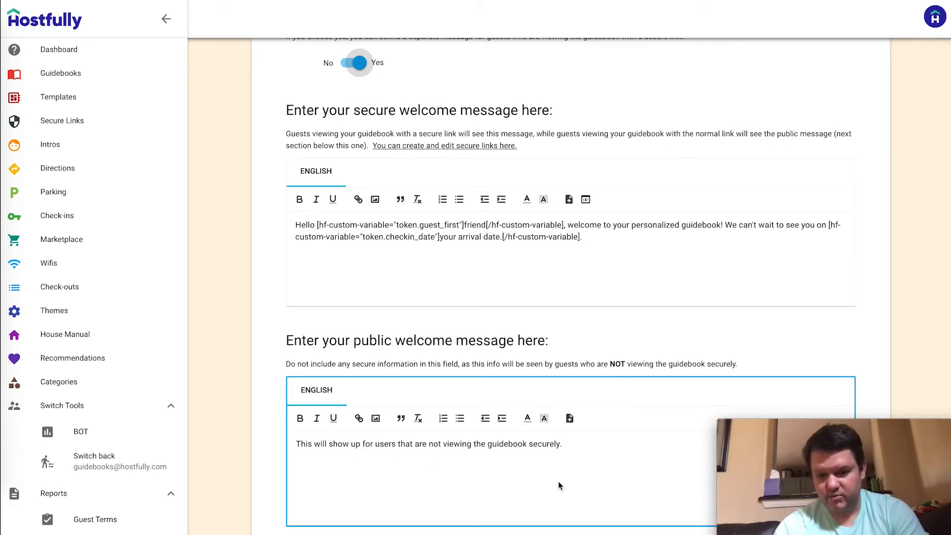
{"action": "left_click", "coordinate": [596, 242]}
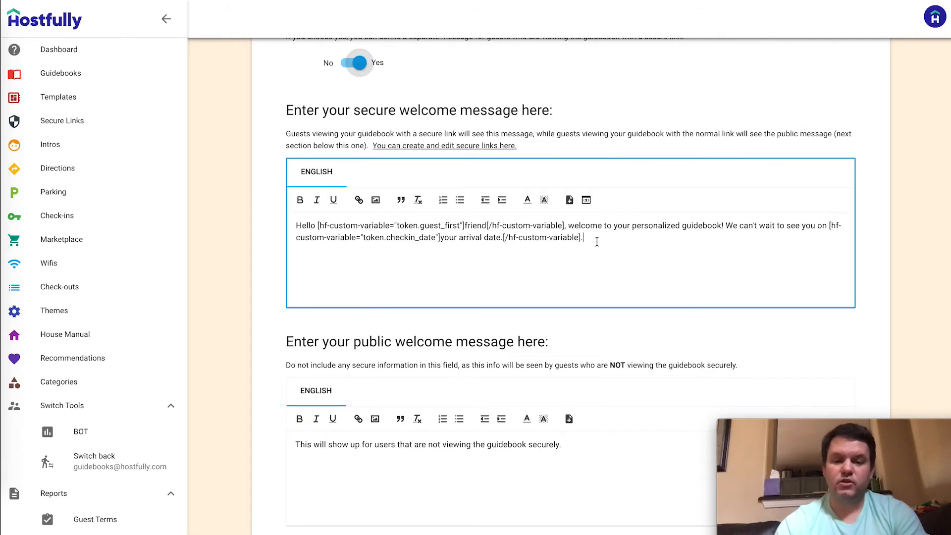
Delete the guest first-name and check-in date variable tags from the secure welcome message
{"action": "left_click_drag", "start_coordinate": [317, 226], "coordinate": [565, 226]}
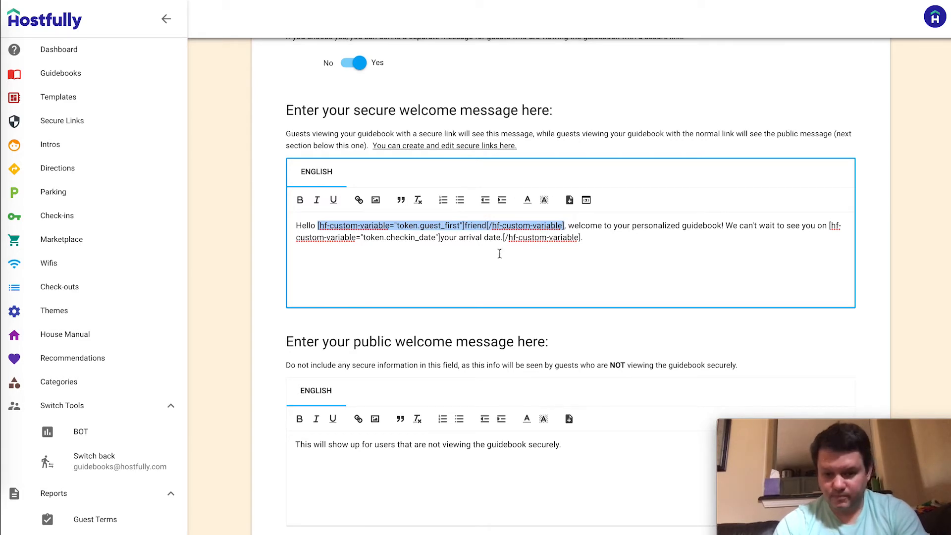
{"action": "double_click", "coordinate": [334, 233]}
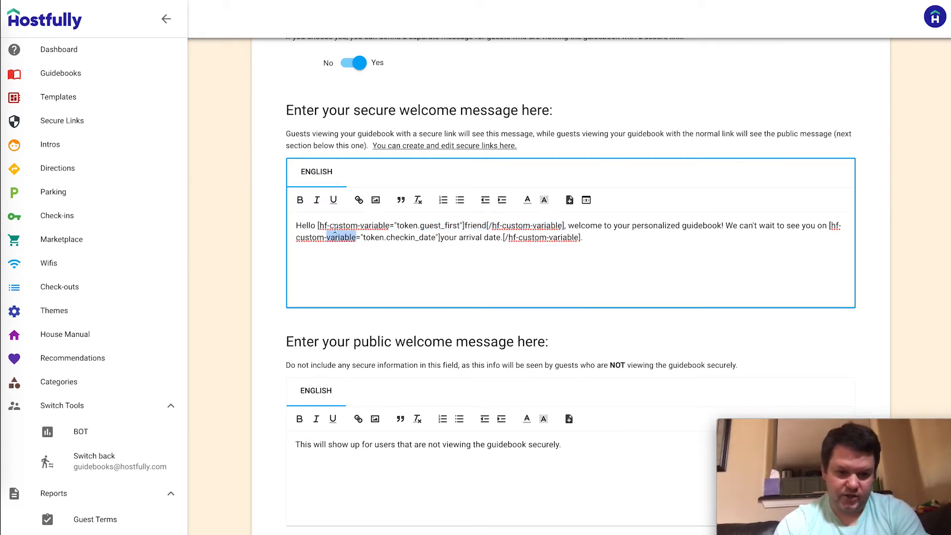
{"action": "double_click", "coordinate": [311, 226]}
{"action": "left_click_drag", "start_coordinate": [317, 225], "coordinate": [565, 226]}
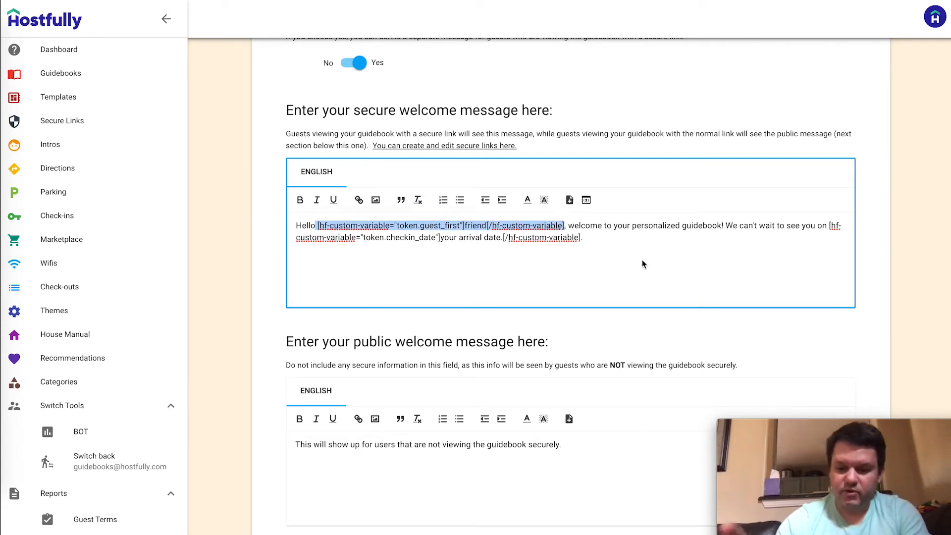
{"action": "key", "text": "BackSpace"}
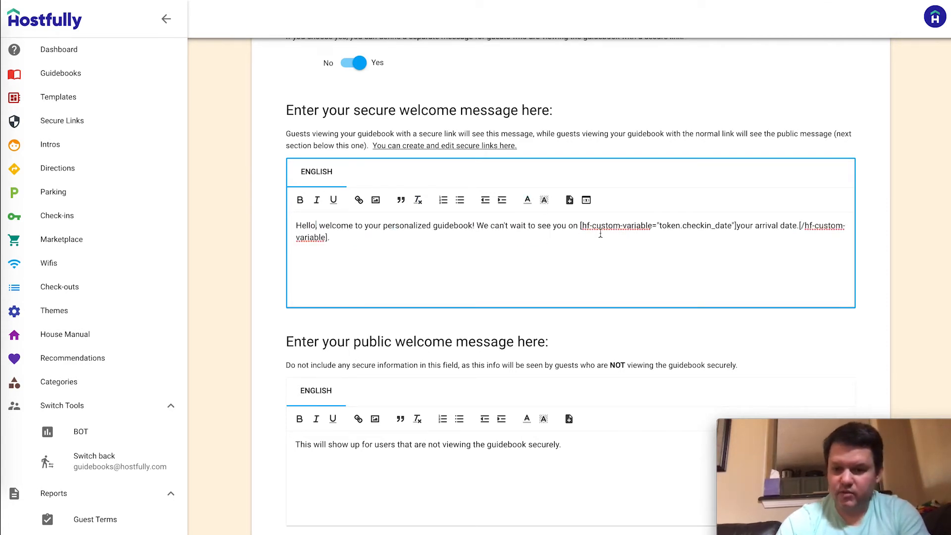
{"action": "left_click_drag", "start_coordinate": [578, 224], "coordinate": [337, 242]}
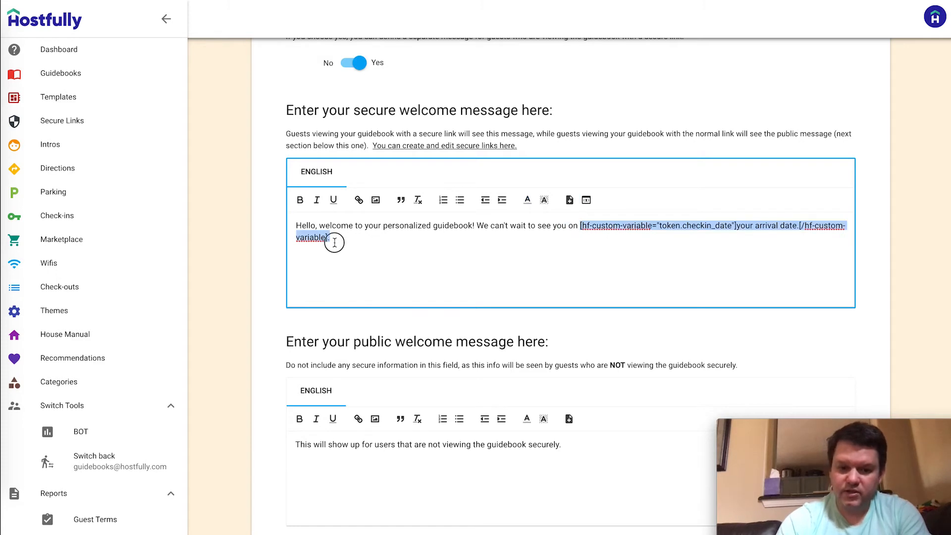
{"action": "key", "text": "BackSpace"}
Type the guest's name after Hello and 'September 16' after 'on'
{"action": "left_click", "coordinate": [316, 229]}
{"action": "key", "text": "BackSpace"}
{"action": "type", "text": "Bob"}
{"action": "left_click", "coordinate": [593, 225]}
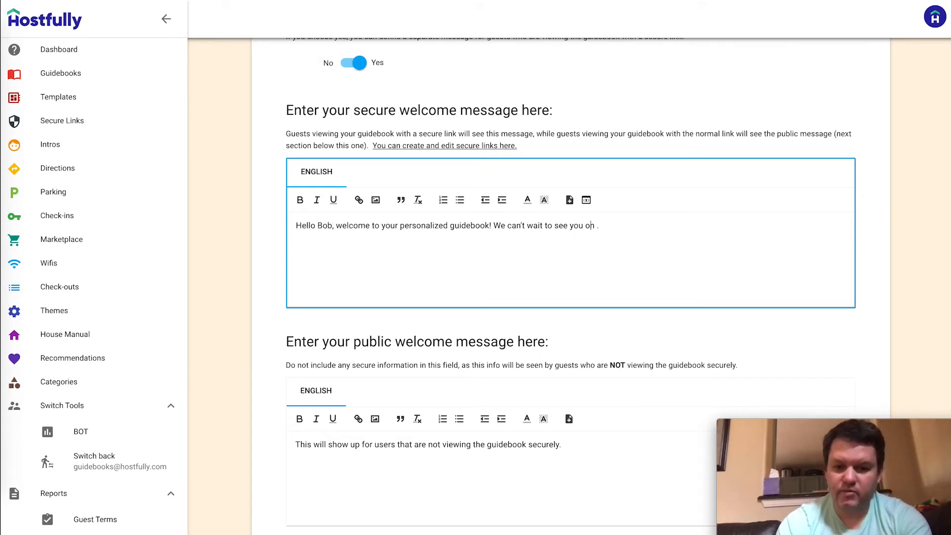
{"action": "type", "text": "September"}
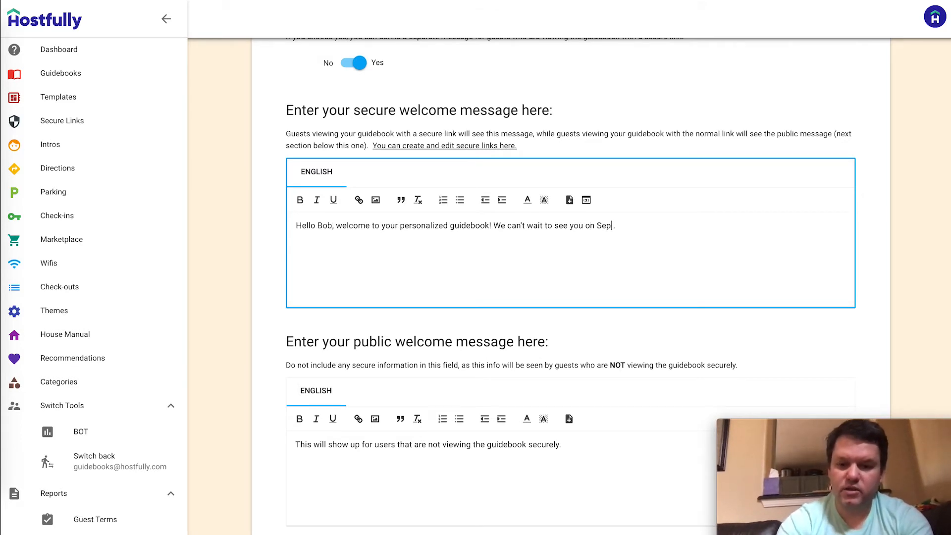
{"action": "type", "text": " 1"}
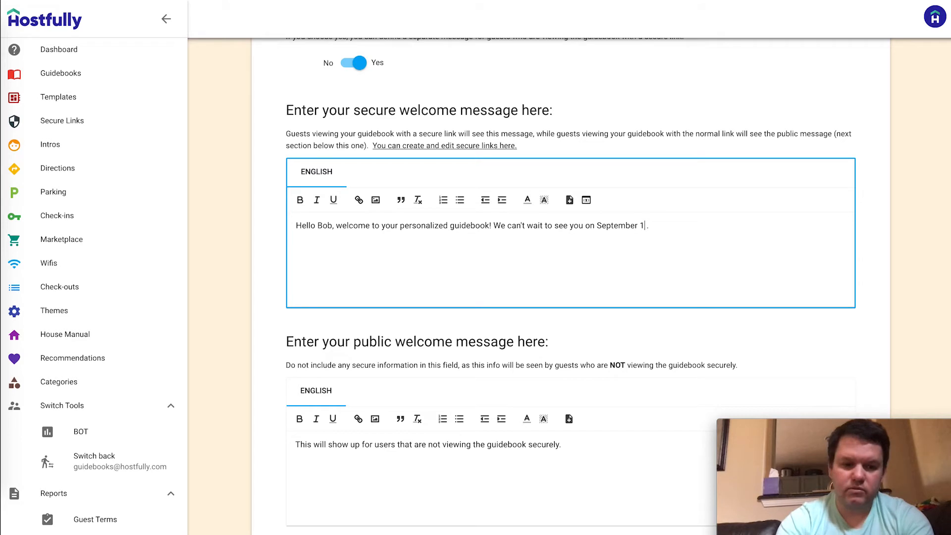
{"action": "type", "text": "6"}
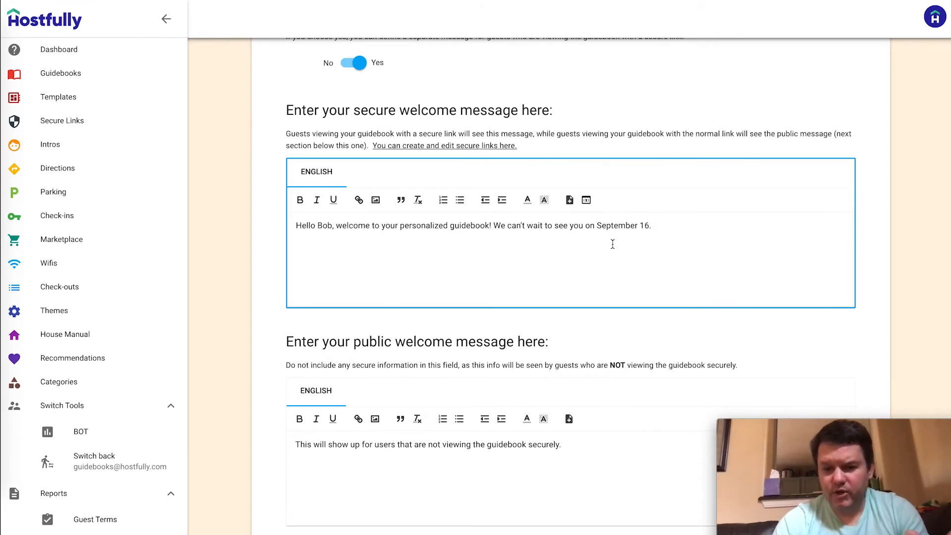
{"action": "double_click", "coordinate": [324, 228]}
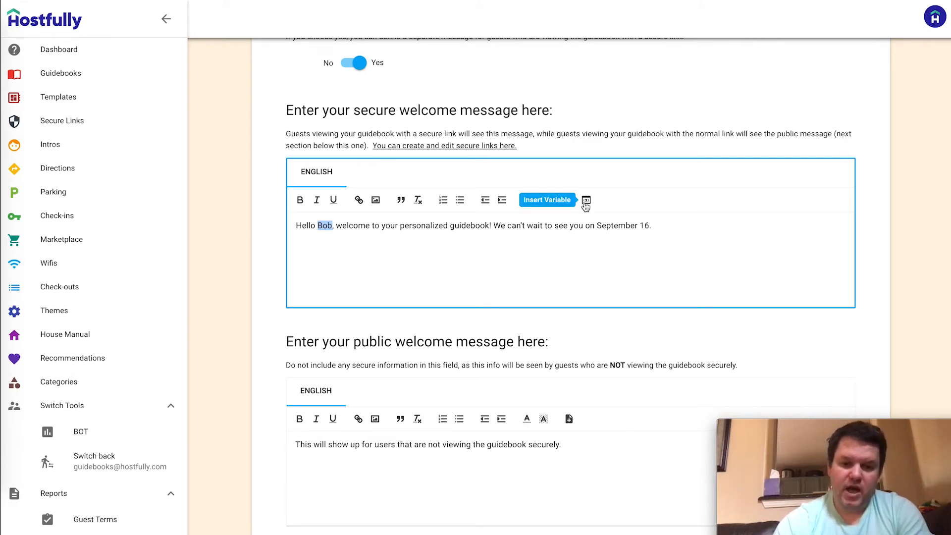
Replace the typed name with a Guest First Name variable using fallback 'guest'
{"action": "left_click", "coordinate": [415, 241]}
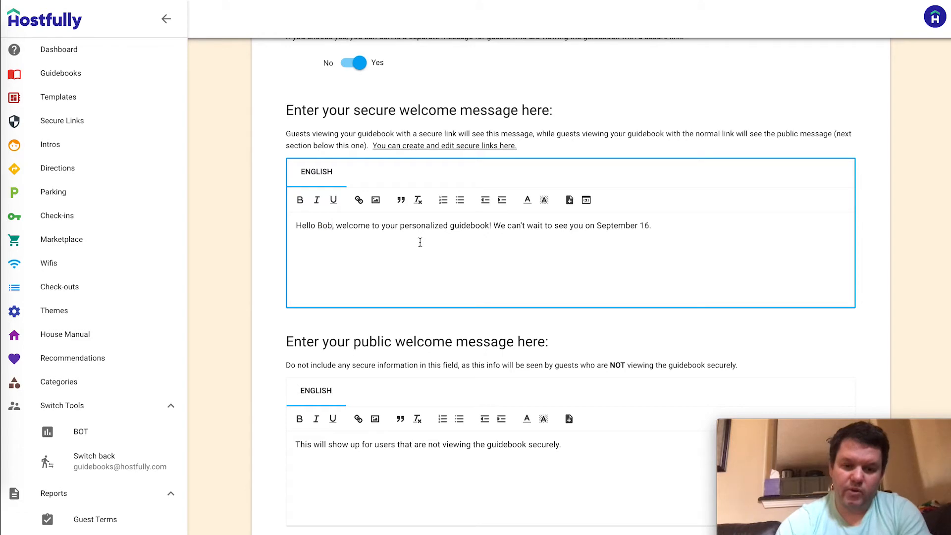
{"action": "key", "text": "BackSpace"}
{"action": "key", "text": "BackSpace"}
{"action": "key", "text": "BackSpace"}
{"action": "key", "text": "BackSpace"}
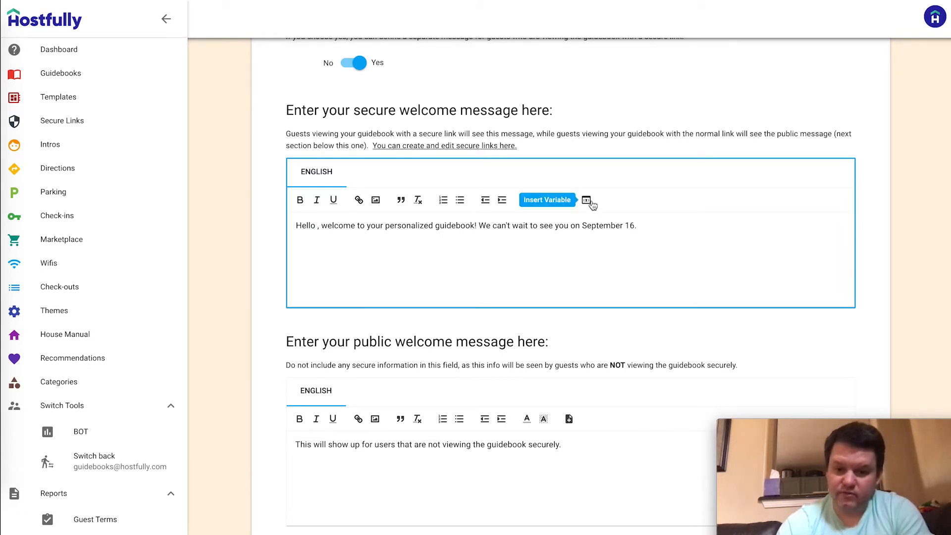
{"action": "left_click", "coordinate": [586, 200]}
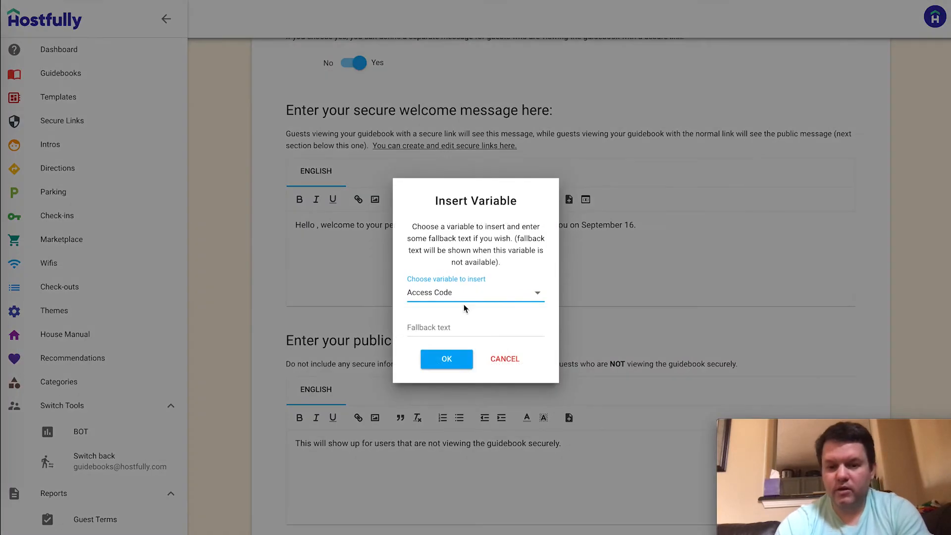
{"action": "left_click", "coordinate": [482, 299]}
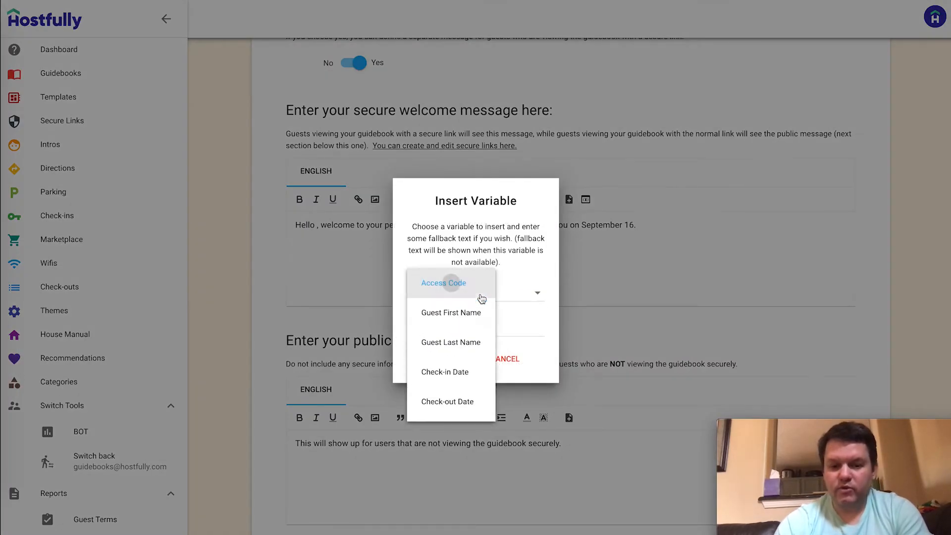
{"action": "left_click", "coordinate": [456, 316]}
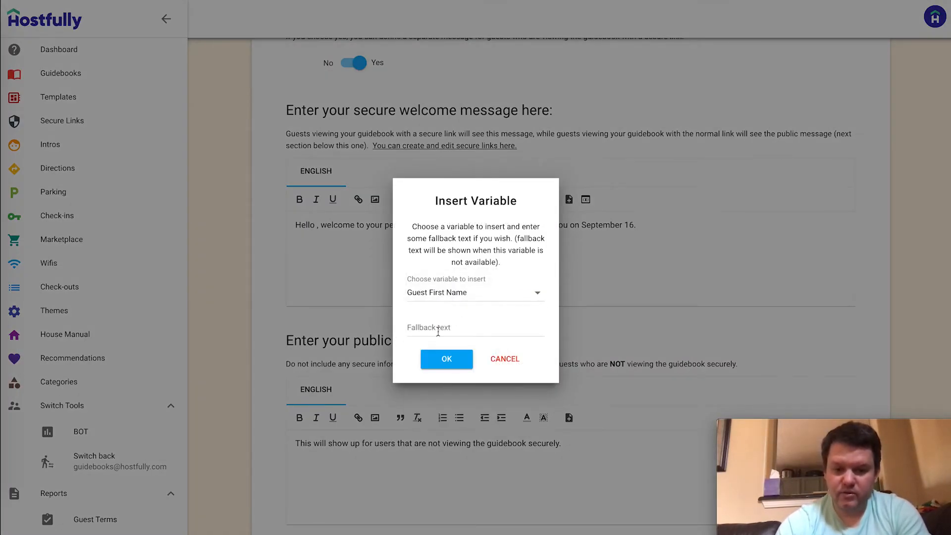
{"action": "left_click", "coordinate": [455, 326]}
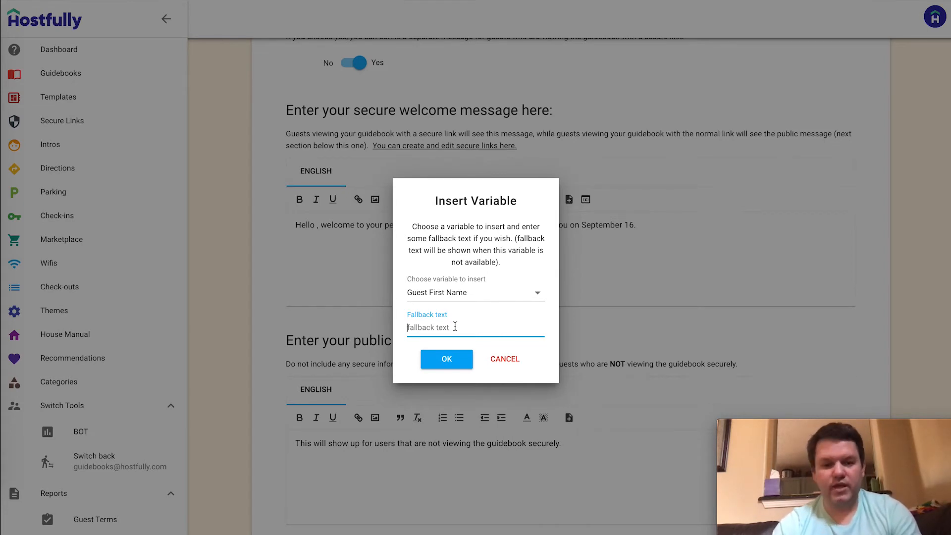
{"action": "type", "text": "friend"}
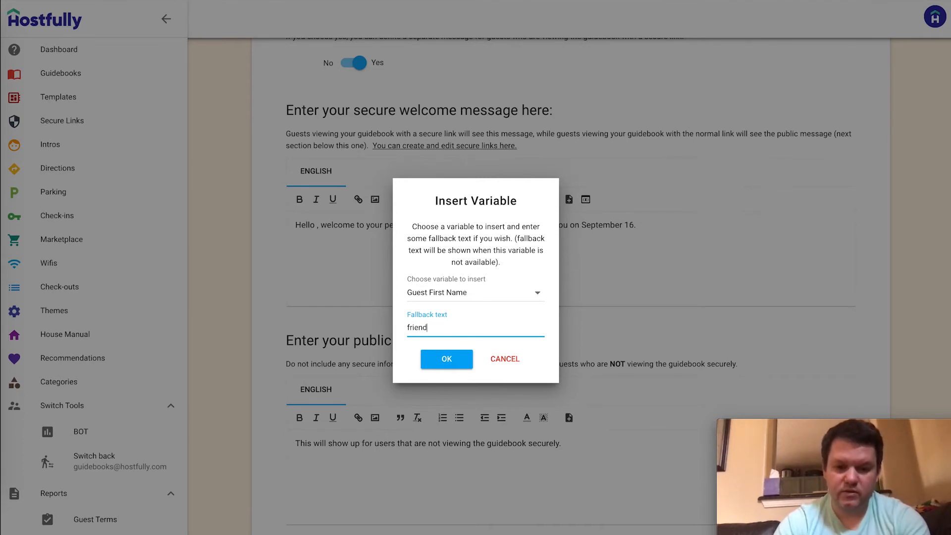
{"action": "left_click", "coordinate": [443, 366]}
{"action": "type", "text": "guest"}
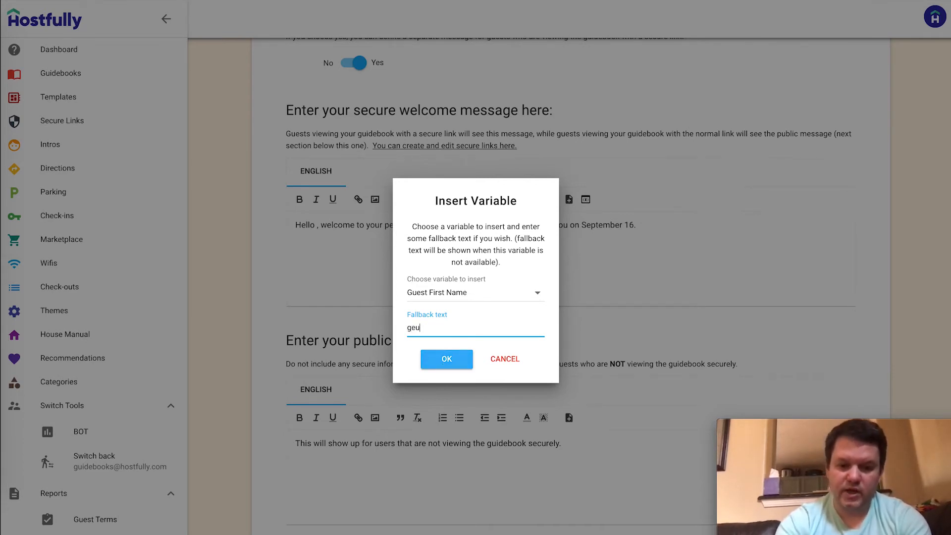
{"action": "left_click", "coordinate": [445, 365]}
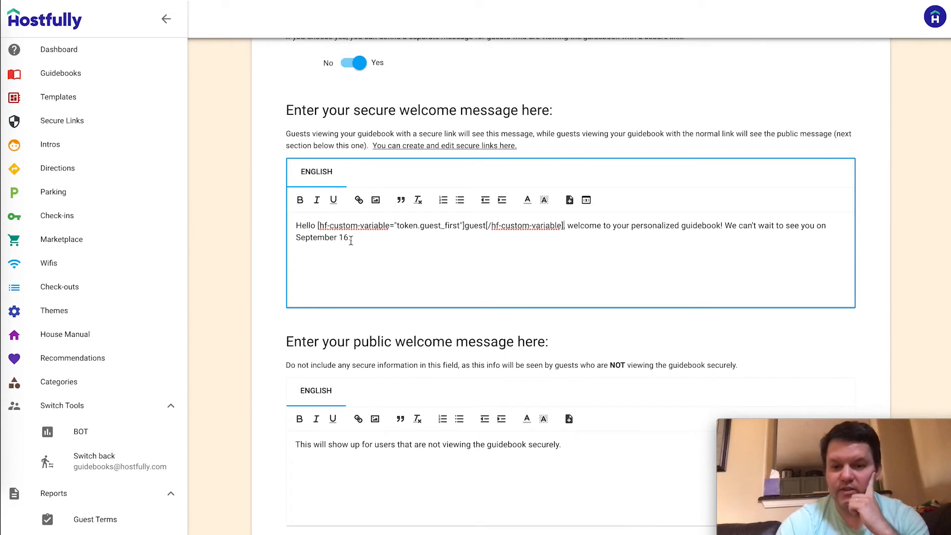
{"action": "left_click_drag", "start_coordinate": [317, 226], "coordinate": [563, 228]}
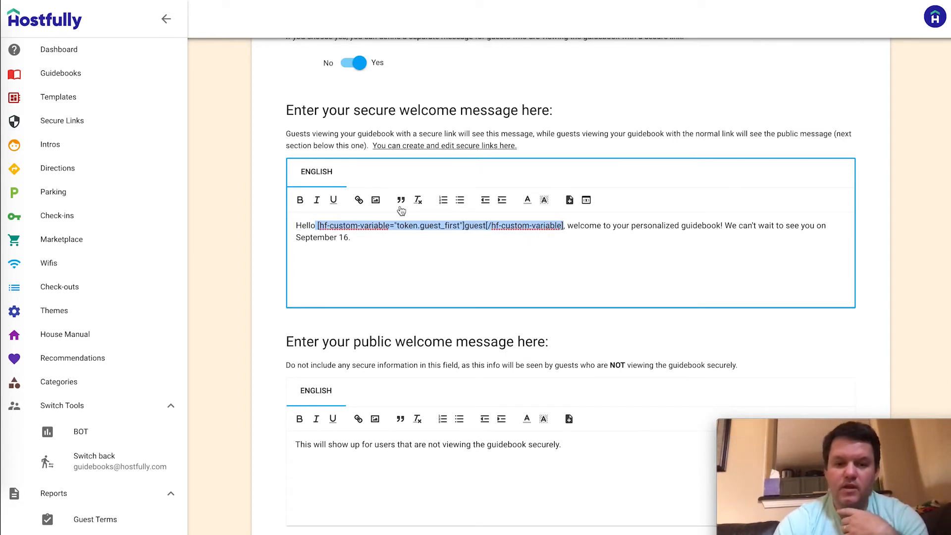
{"action": "left_click_drag", "start_coordinate": [295, 238], "coordinate": [349, 239]}
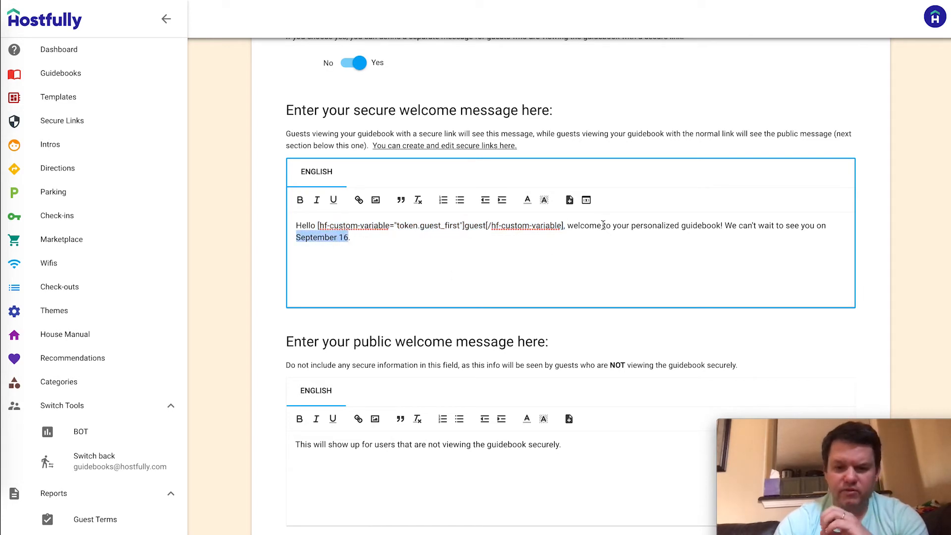
Replace September 16 with a Check-in Date variable, fallback 'check-in date'
{"action": "left_click", "coordinate": [587, 201]}
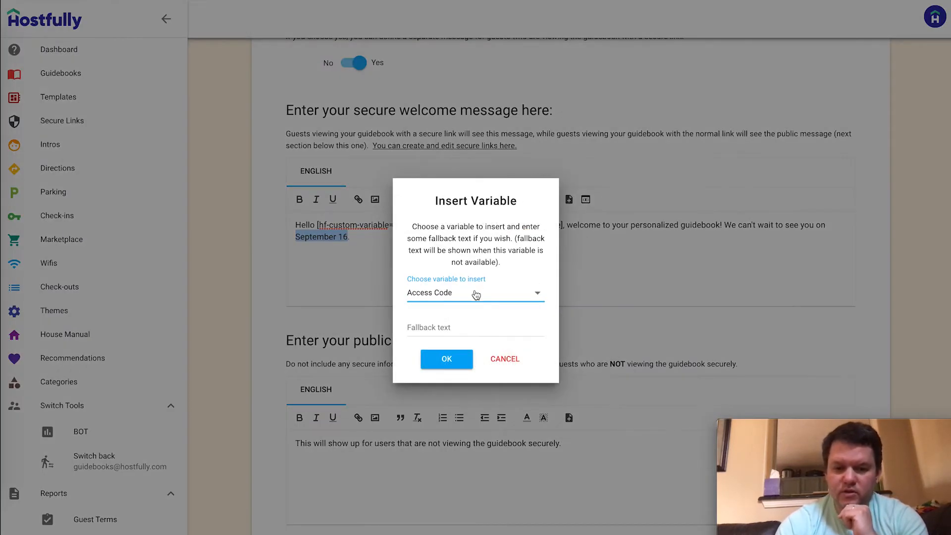
{"action": "left_click", "coordinate": [475, 294]}
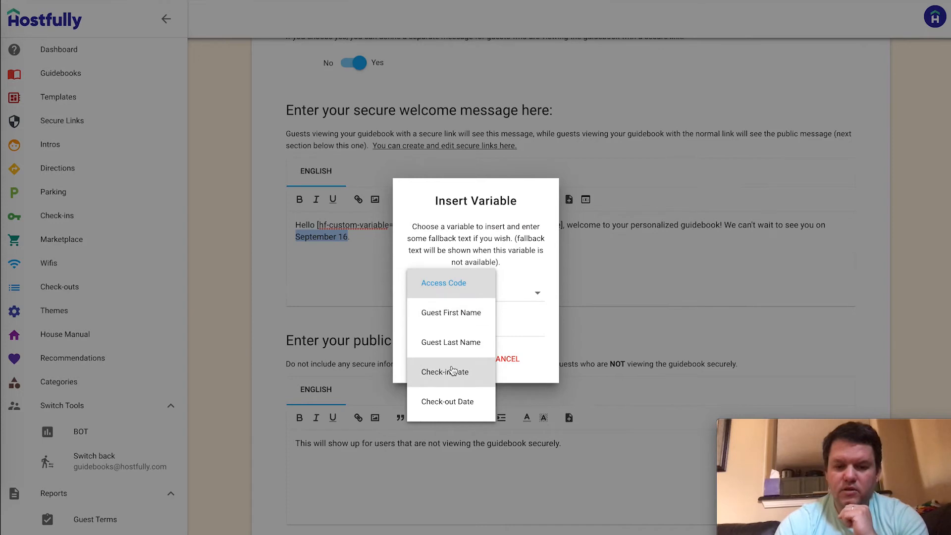
{"action": "left_click", "coordinate": [452, 372]}
{"action": "left_click", "coordinate": [452, 328]}
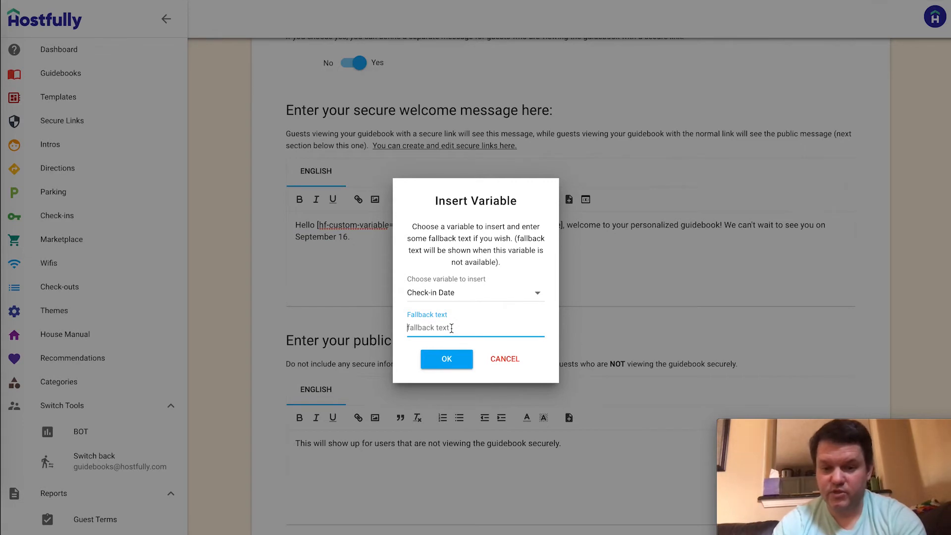
{"action": "type", "text": "c"}
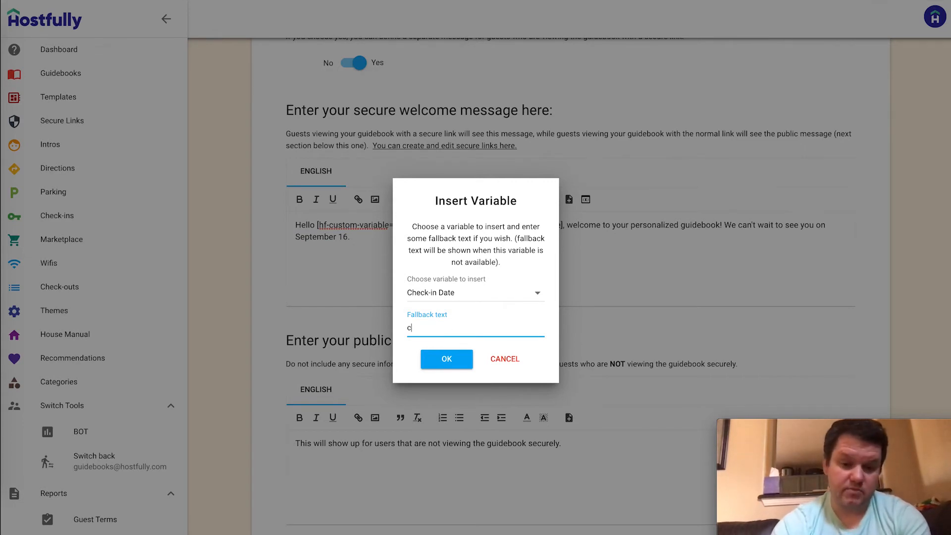
{"action": "type", "text": "heck-in date"}
{"action": "left_click", "coordinate": [440, 361]}
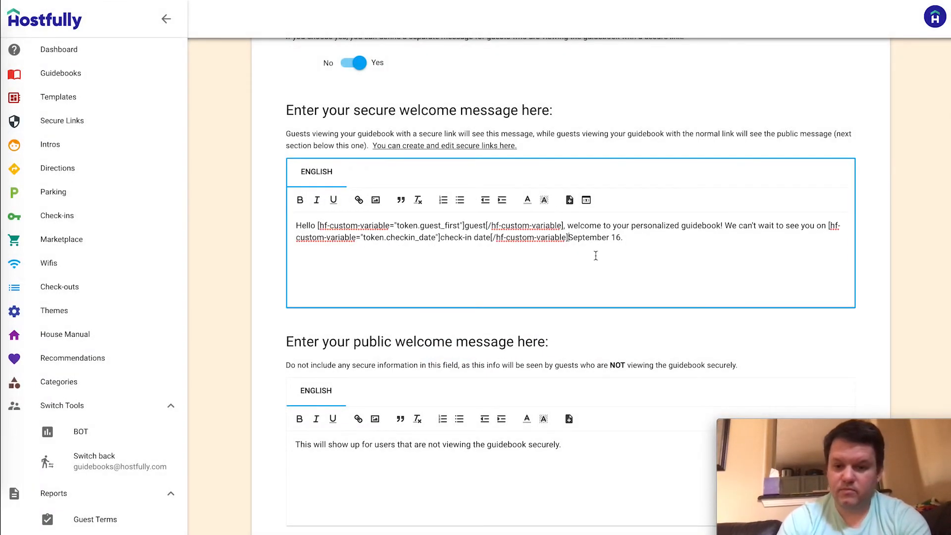
{"action": "key", "text": "ctrl+shift+Right"}
{"action": "key", "text": "ctrl+shift+Right"}
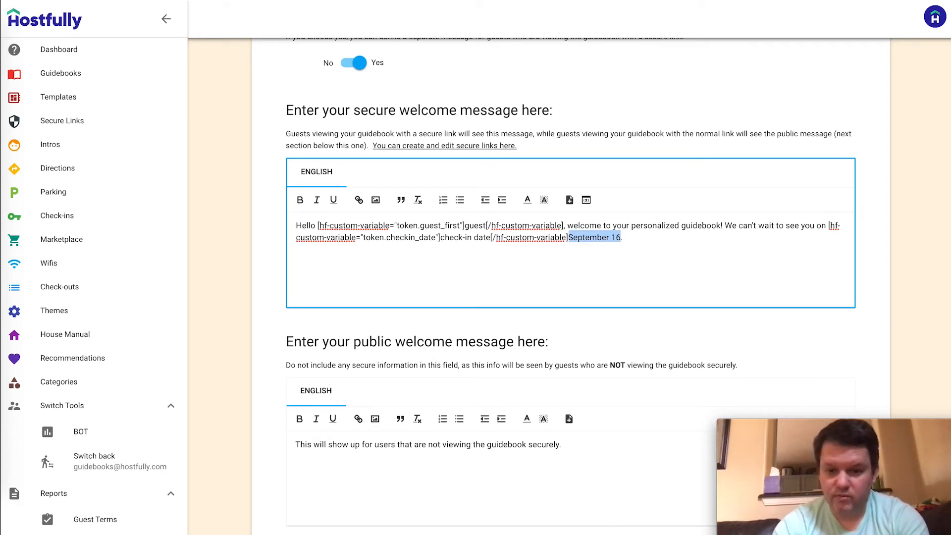
{"action": "key", "text": "BackSpace"}
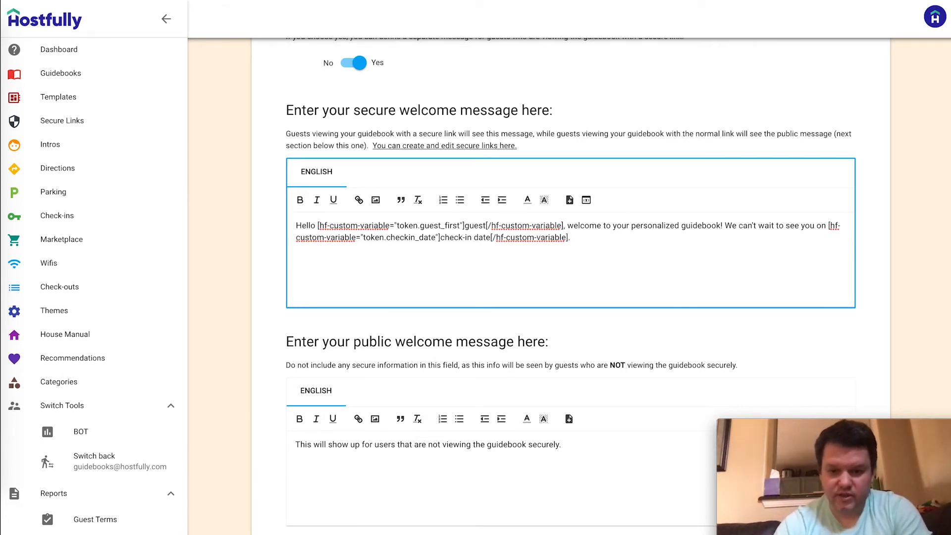
Save the SEcurity Example intro card for the Security Example guidebook
{"action": "scroll", "coordinate": [275, 314], "scroll_direction": "down", "scroll_amount": 2}
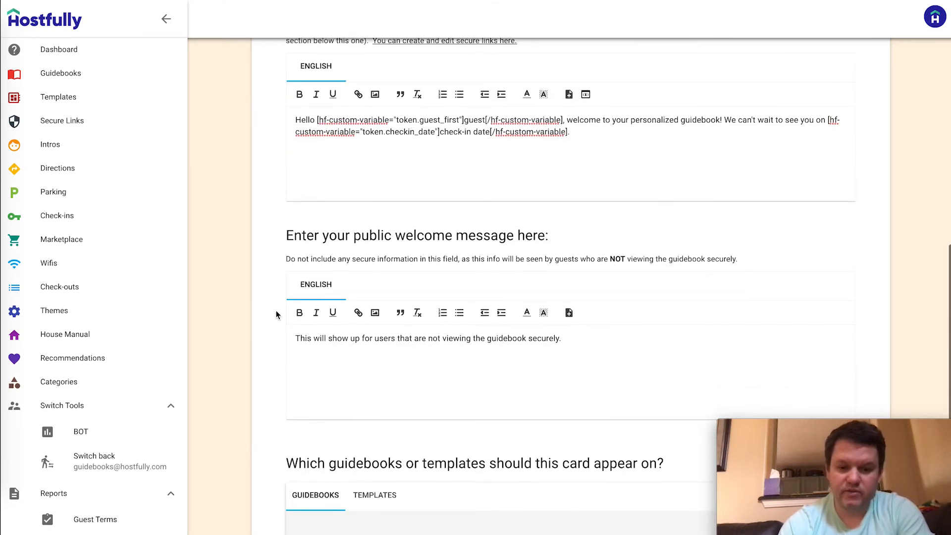
{"action": "scroll", "coordinate": [276, 313], "scroll_direction": "down", "scroll_amount": 8}
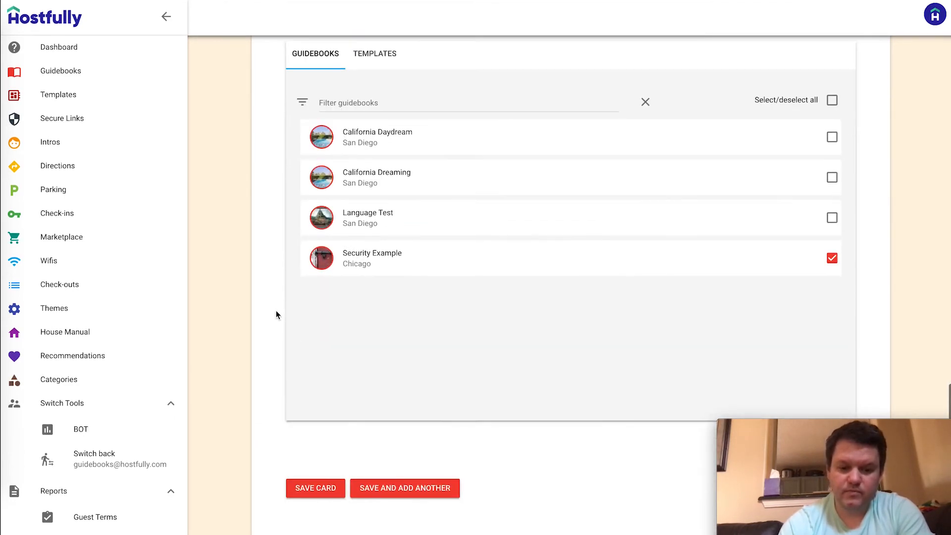
{"action": "left_click", "coordinate": [299, 491]}
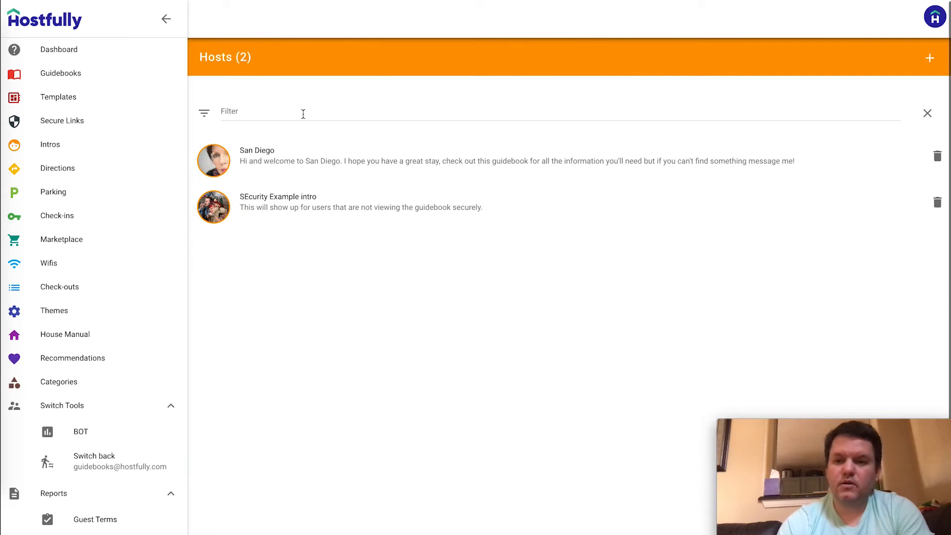
Reload the guidebook preview, check its intro, then go back to the admin Secure Links list
{"action": "key", "text": "alt+Tab"}
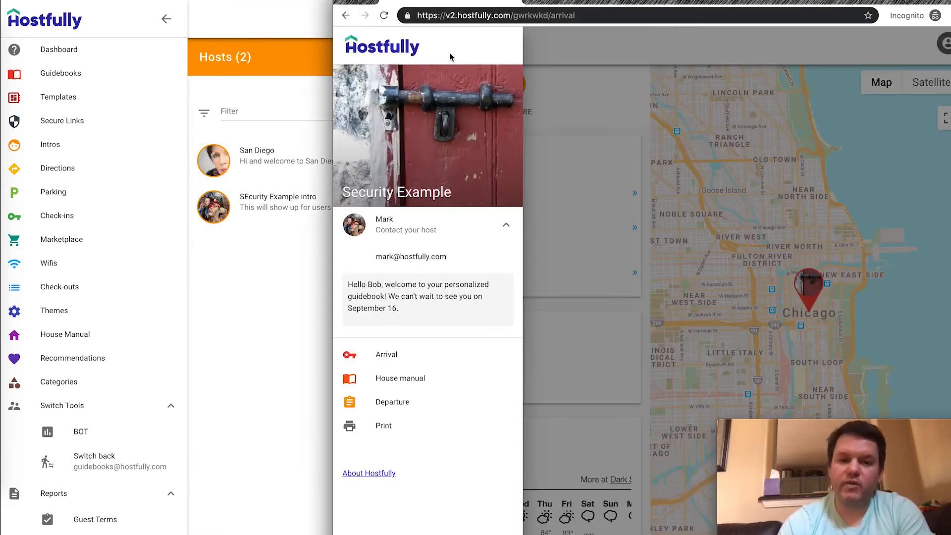
{"action": "left_click", "coordinate": [385, 15]}
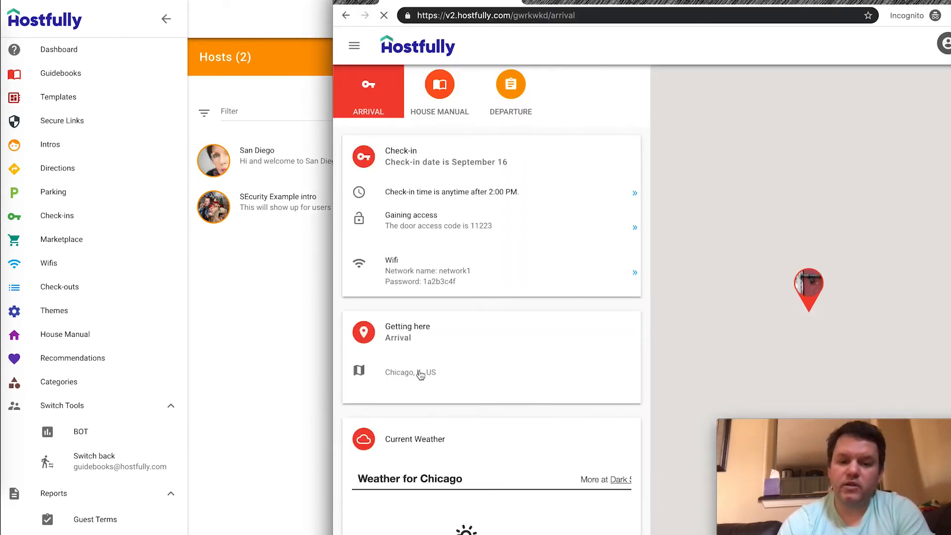
{"action": "left_click", "coordinate": [354, 47]}
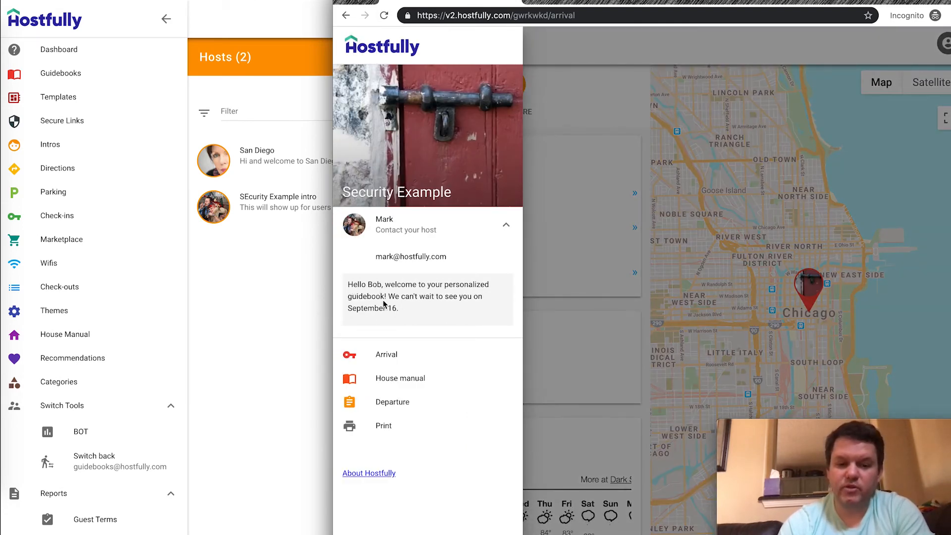
{"action": "left_click", "coordinate": [295, 293]}
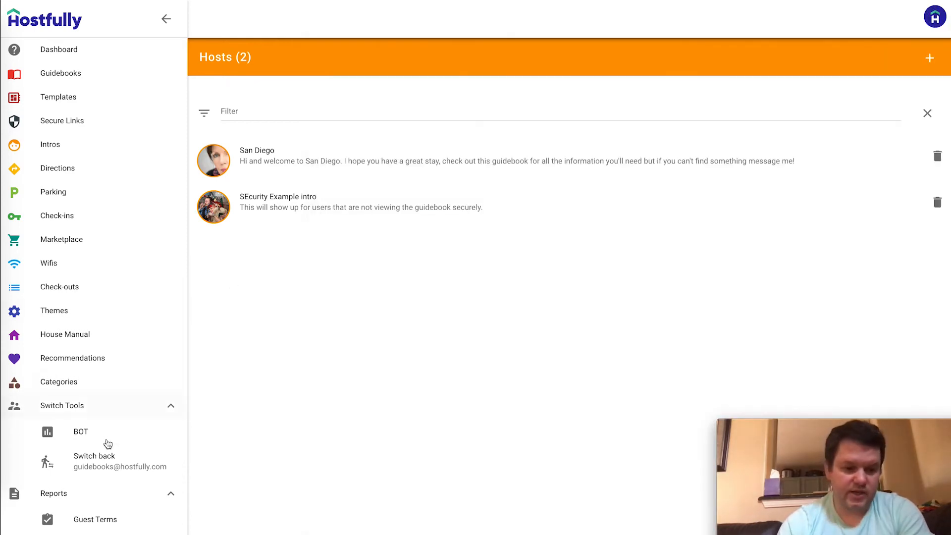
{"action": "left_click", "coordinate": [70, 121]}
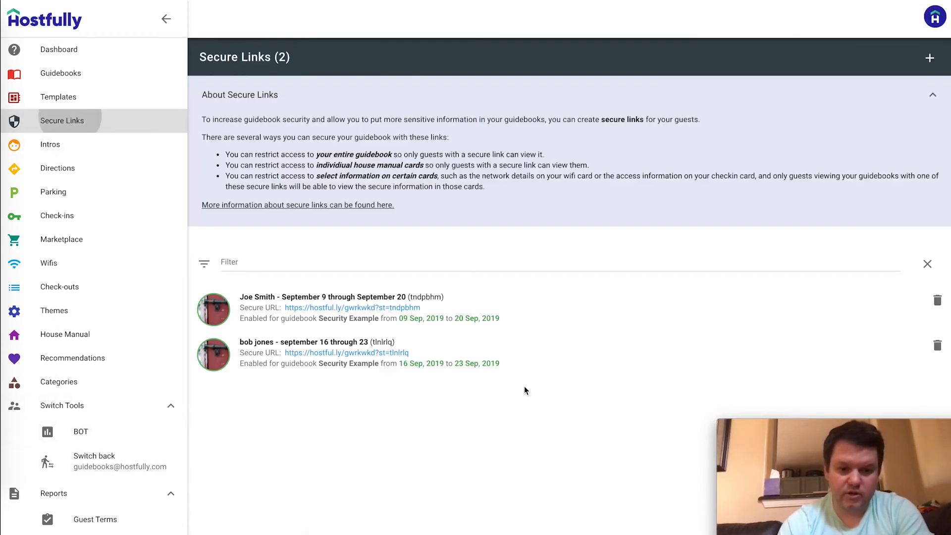
Load the September 9–20 secure link in the private window, check its intro, then close that window
{"action": "left_click", "coordinate": [346, 308]}
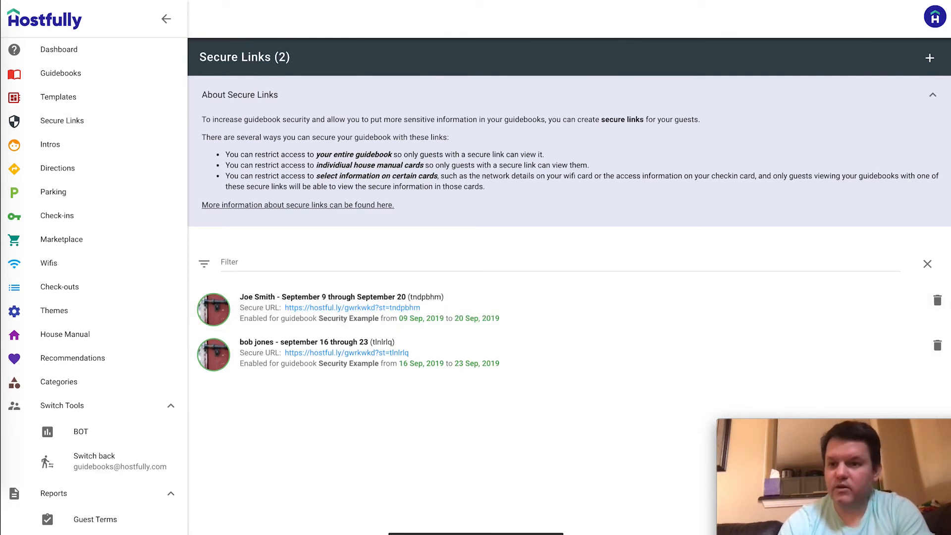
{"action": "key", "text": "alt+Tab"}
{"action": "left_click", "coordinate": [587, 16]}
{"action": "key", "text": "ctrl+v"}
{"action": "key", "text": "Return"}
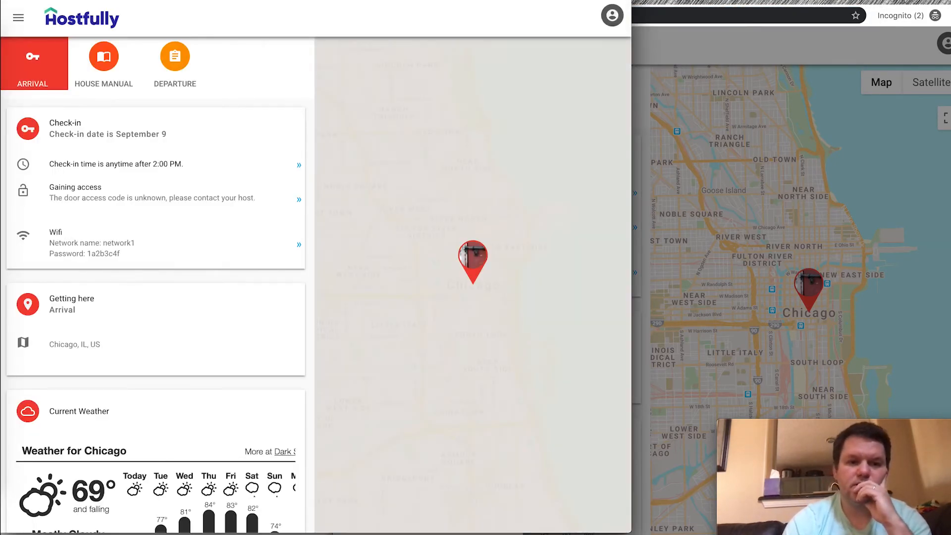
{"action": "left_click_drag", "start_coordinate": [234, 0], "coordinate": [559, 7]}
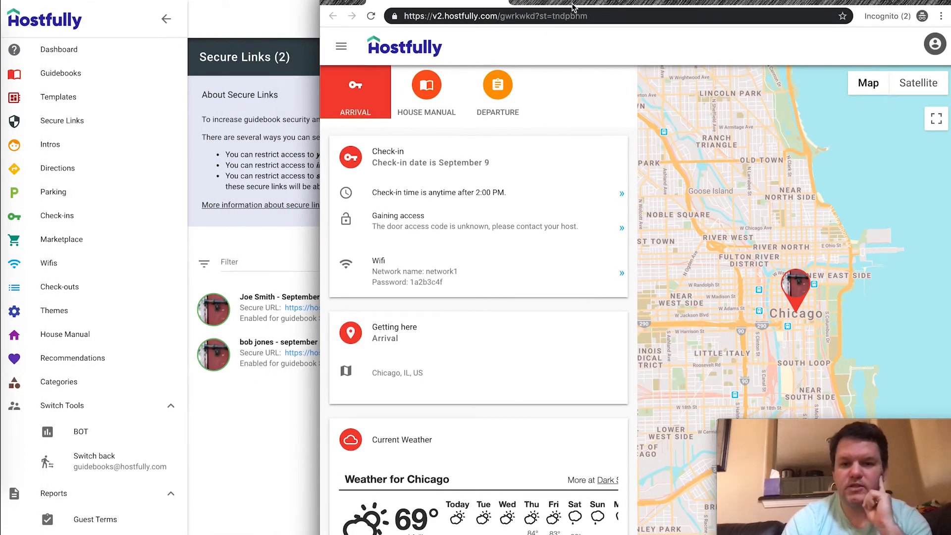
{"action": "left_click", "coordinate": [341, 46]}
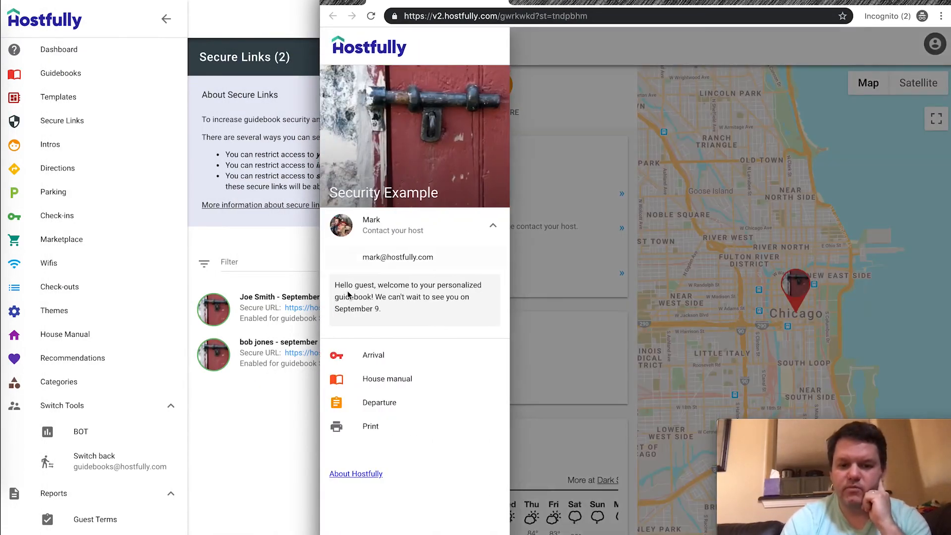
{"action": "key", "text": "ctrl+r"}
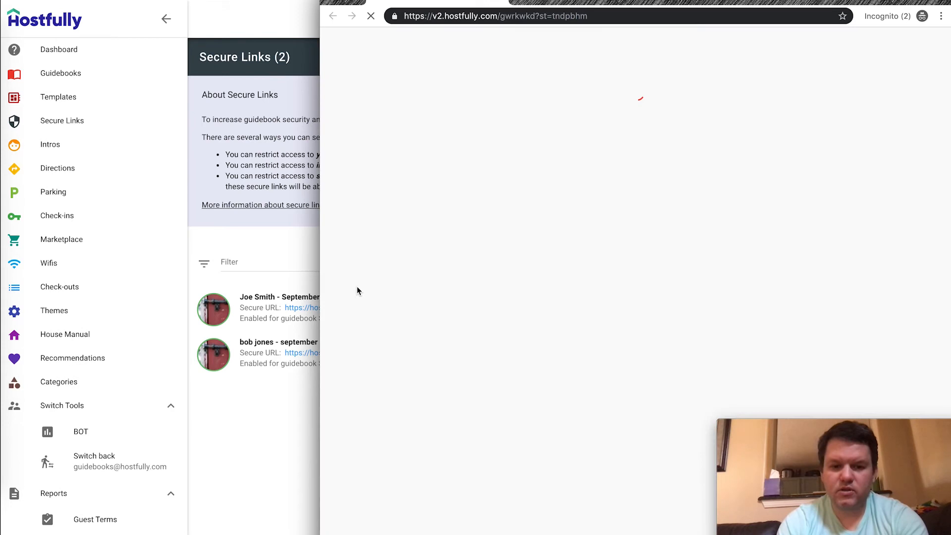
{"action": "left_click", "coordinate": [920, 16]}
{"action": "left_click", "coordinate": [832, 88]}
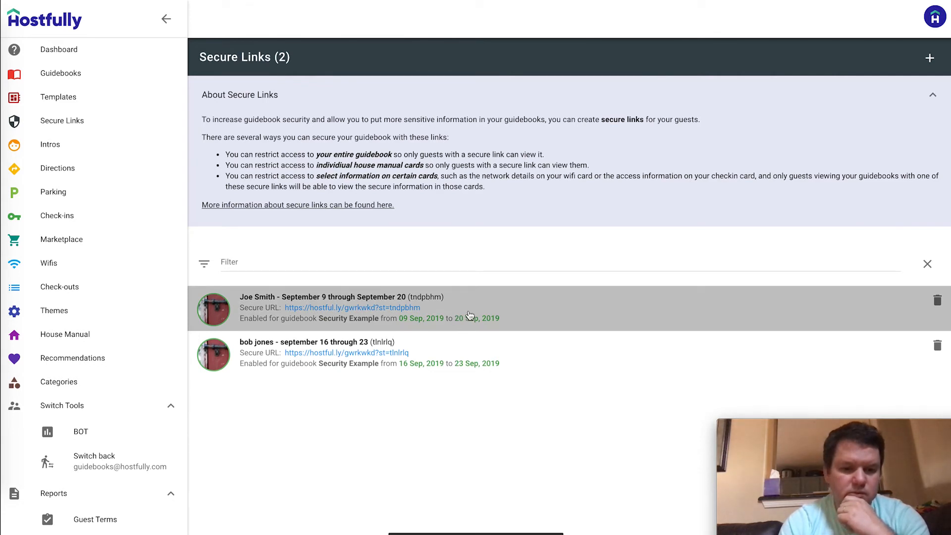
Open the copied September 9–20 secure URL in a new incognito window and view its 'guest' intro greeting
{"action": "left_click", "coordinate": [406, 309]}
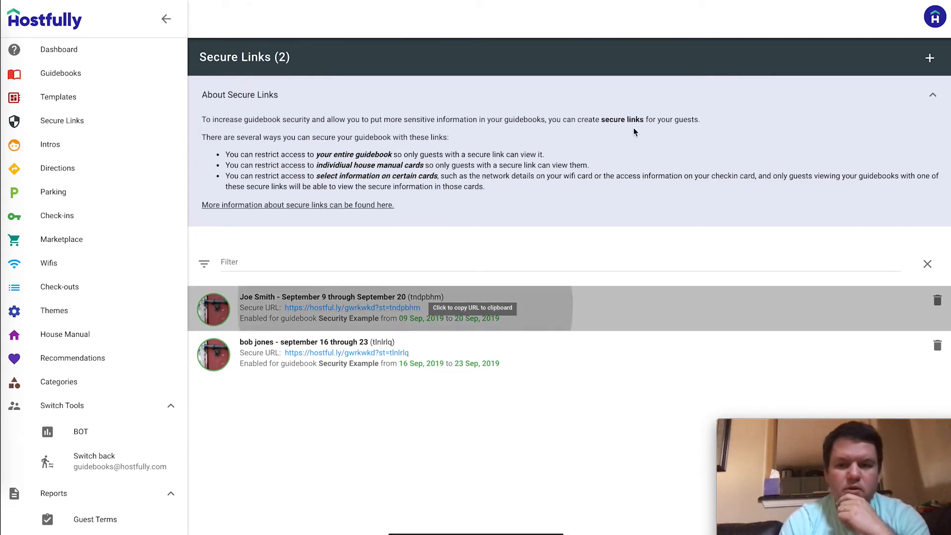
{"action": "left_click", "coordinate": [941, 1]}
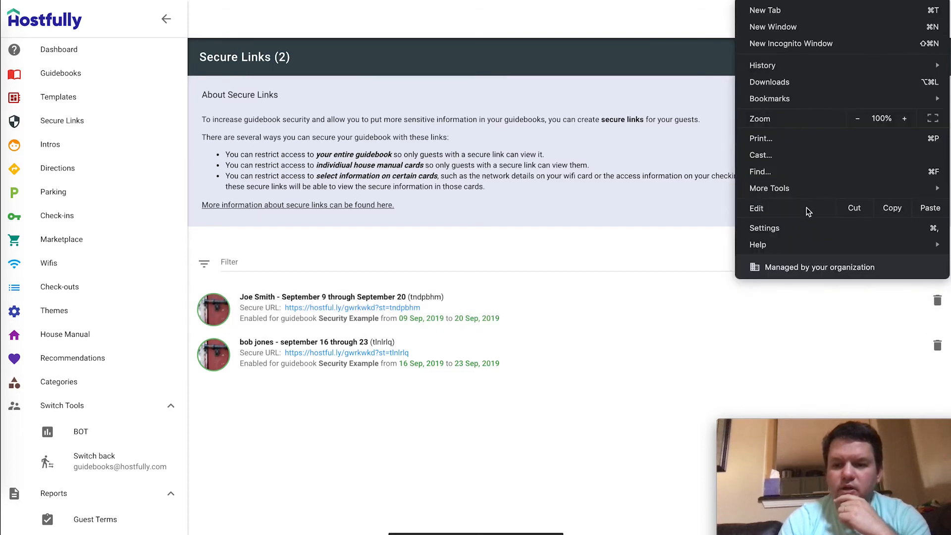
{"action": "left_click", "coordinate": [823, 45]}
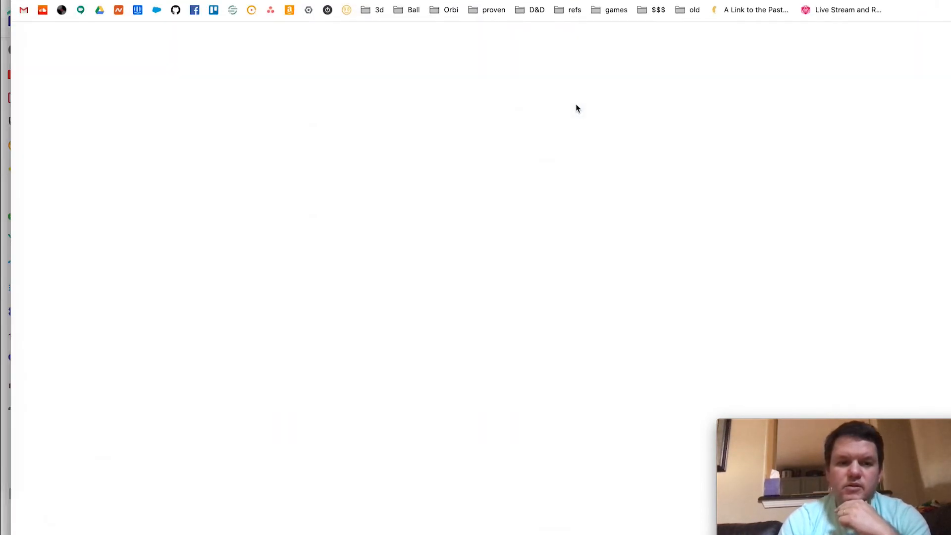
{"action": "key", "text": "ctrl+v"}
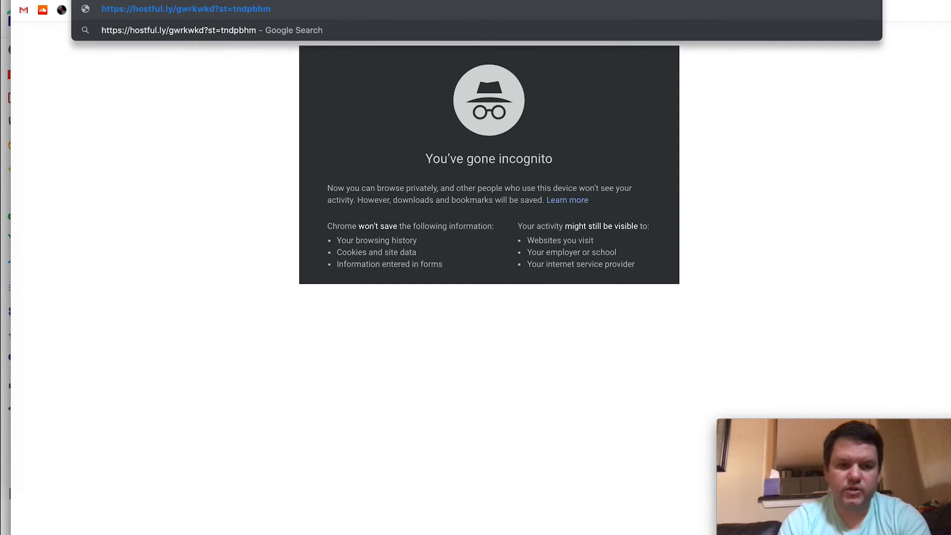
{"action": "key", "text": "Return"}
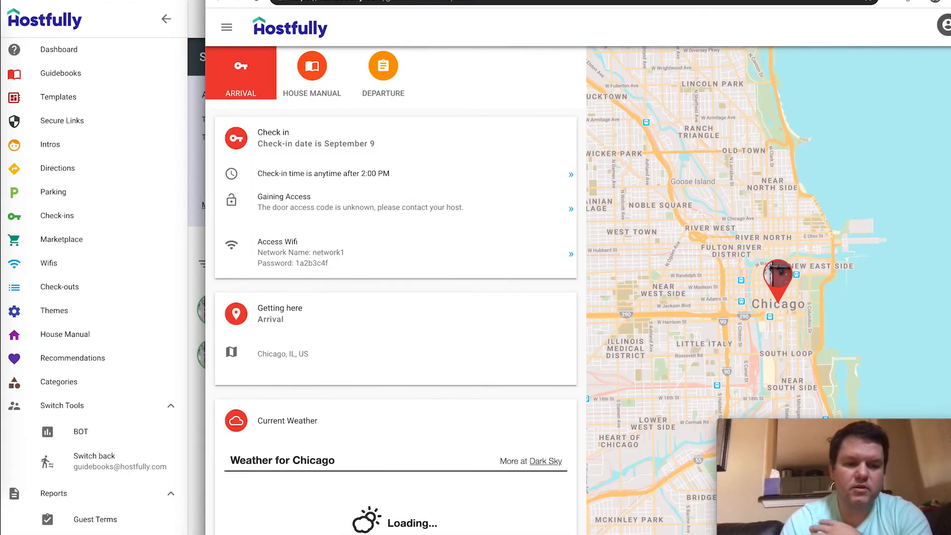
{"action": "left_click", "coordinate": [359, 48]}
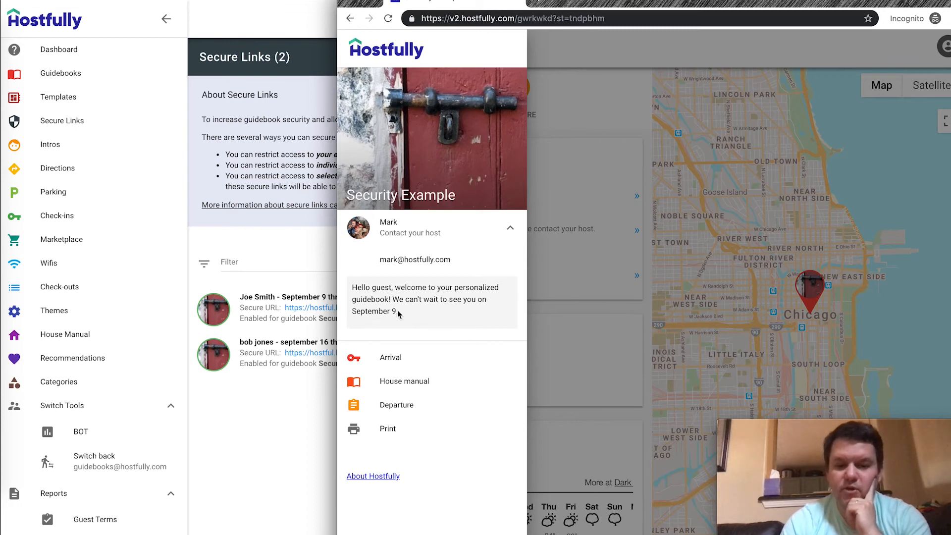
Add a Guest First Name entry holding the guest's first name to the September 9–20 link and save the token
{"action": "left_click", "coordinate": [294, 283]}
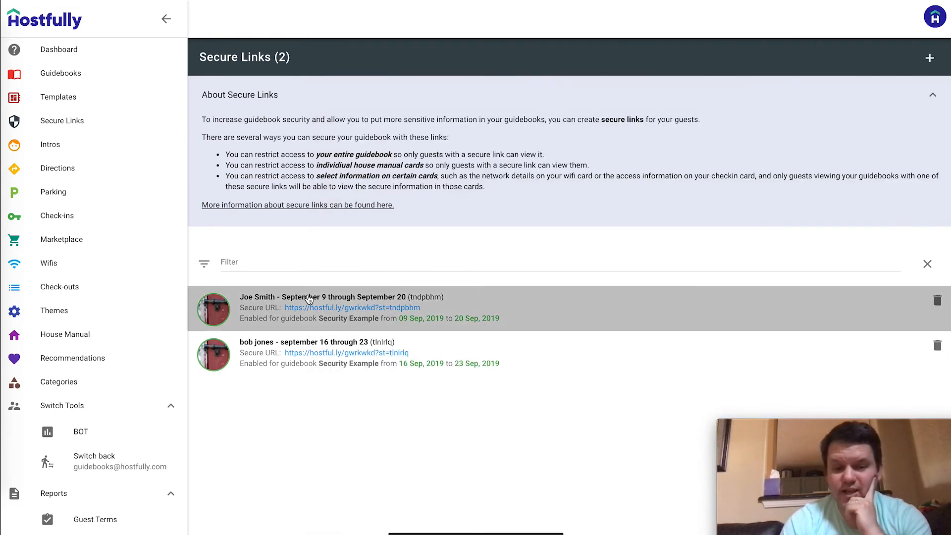
{"action": "left_click", "coordinate": [659, 318]}
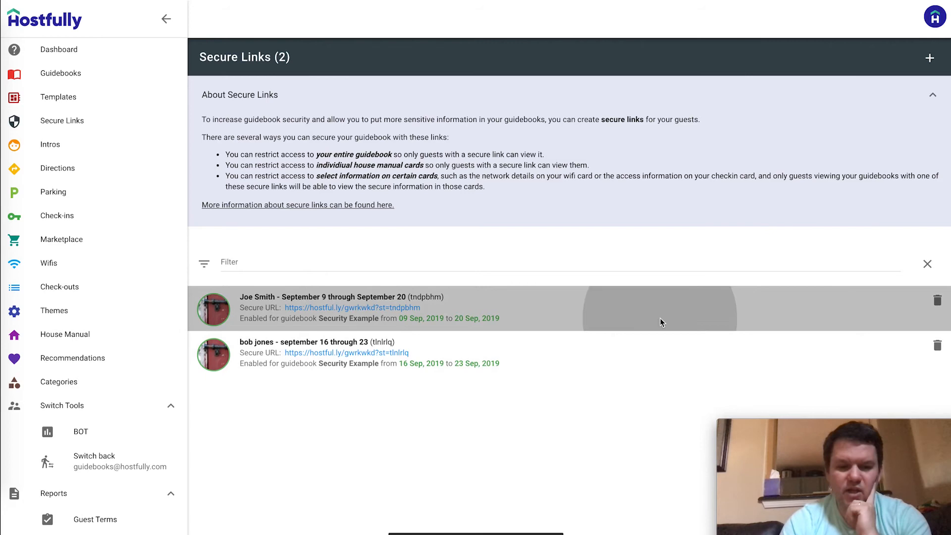
{"action": "scroll", "coordinate": [575, 239], "scroll_direction": "down", "scroll_amount": 8}
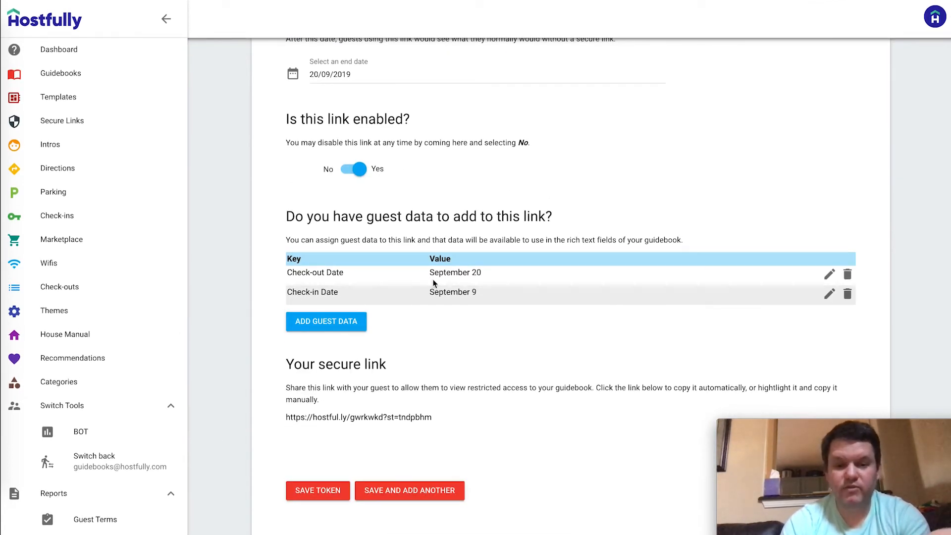
{"action": "left_click", "coordinate": [341, 321]}
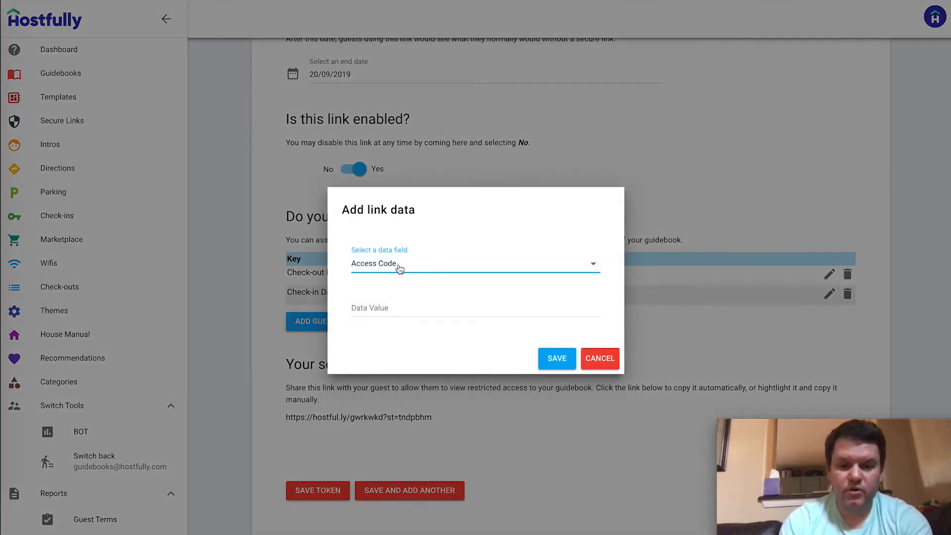
{"action": "left_click", "coordinate": [399, 268]}
{"action": "left_click", "coordinate": [397, 293]}
{"action": "left_click", "coordinate": [432, 310]}
{"action": "type", "text": "Joe"}
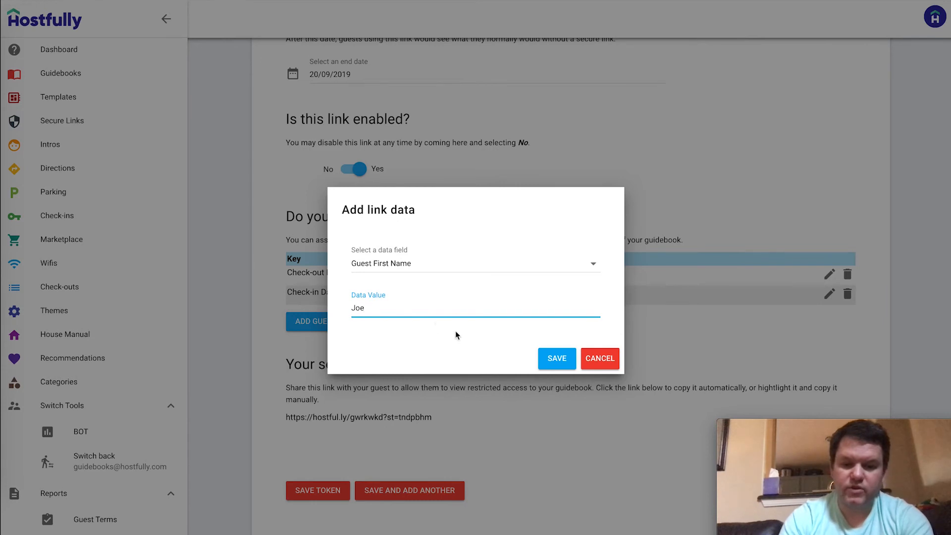
{"action": "left_click", "coordinate": [556, 357]}
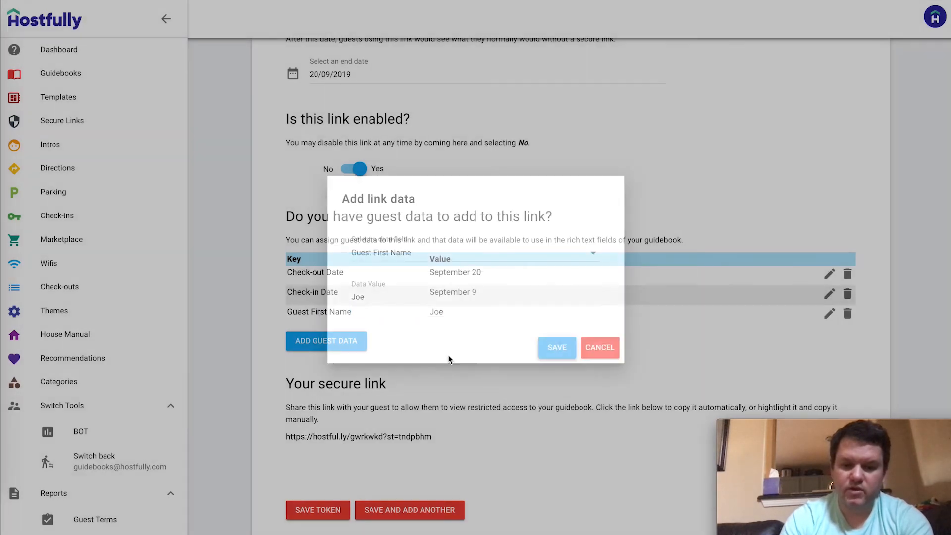
{"action": "left_click", "coordinate": [326, 513]}
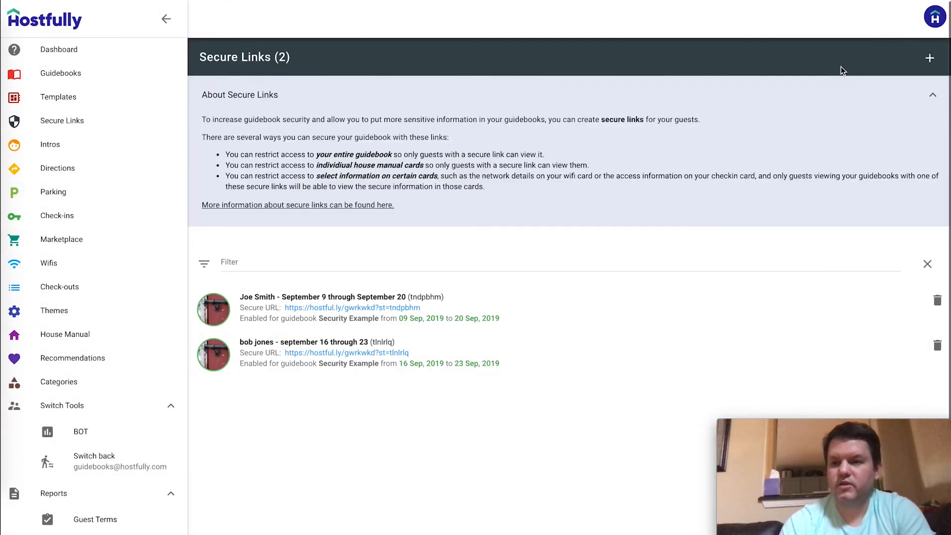
{"action": "key", "text": "super+grave"}
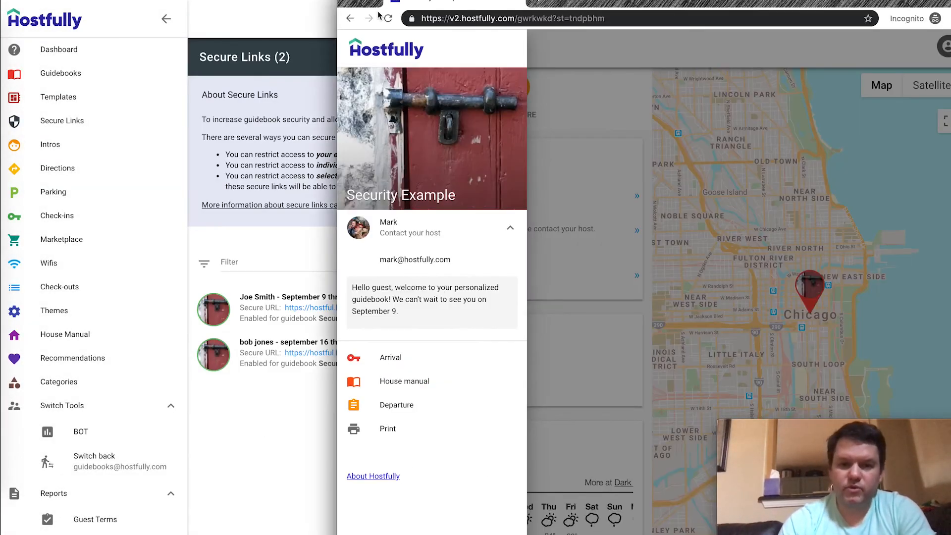
{"action": "left_click", "coordinate": [387, 18]}
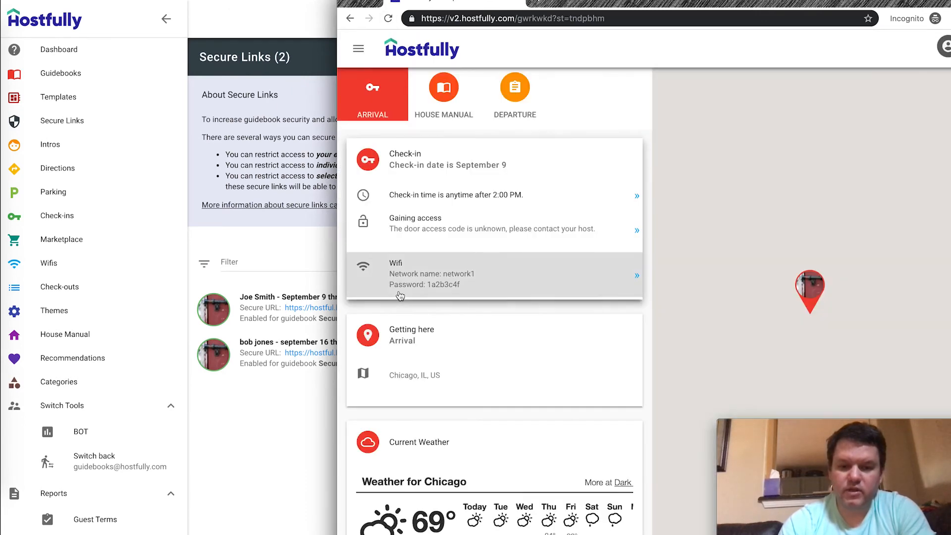
{"action": "left_click", "coordinate": [358, 50]}
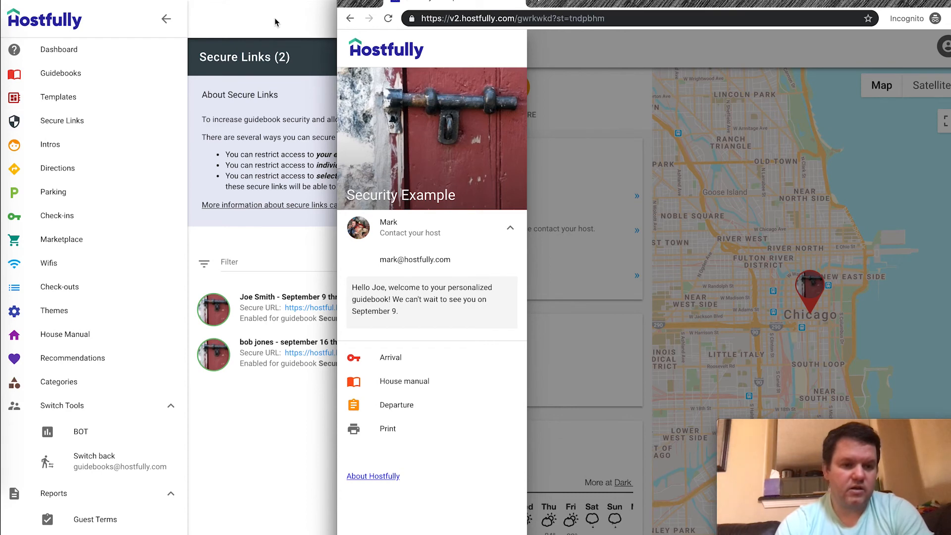
{"action": "left_click", "coordinate": [54, 219]}
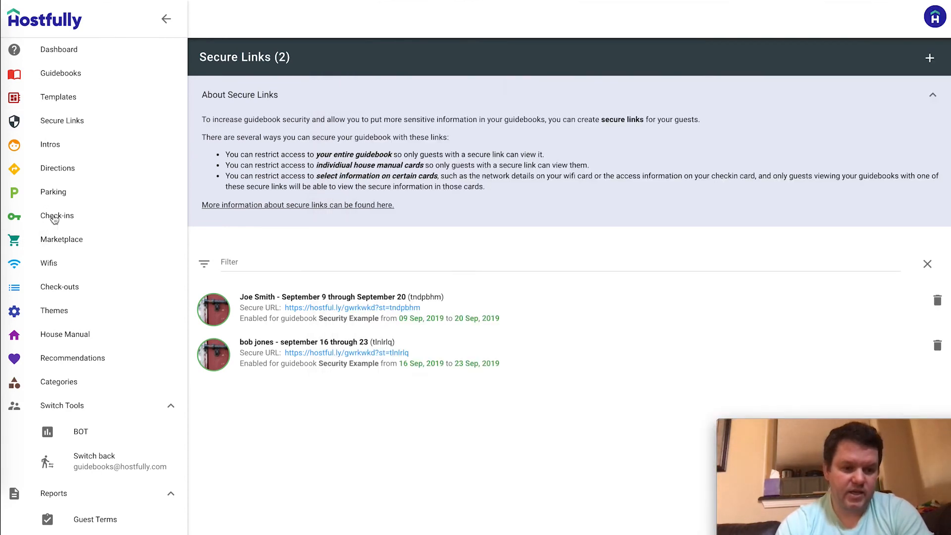
Review the Secure Checkin card's restricted access-code text, then show the House Manual card list
{"action": "left_click", "coordinate": [55, 217]}
{"action": "left_click", "coordinate": [342, 192]}
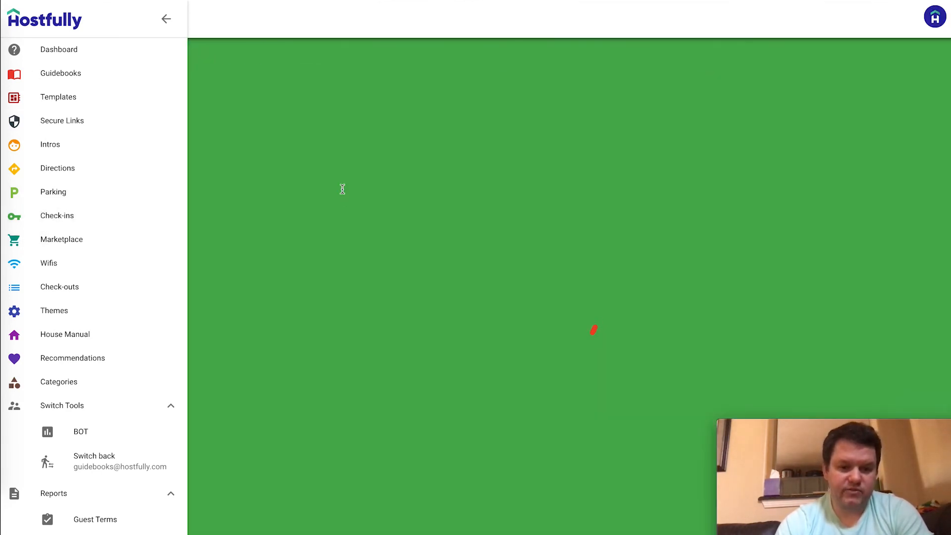
{"action": "scroll", "coordinate": [575, 307], "scroll_direction": "down", "scroll_amount": 6}
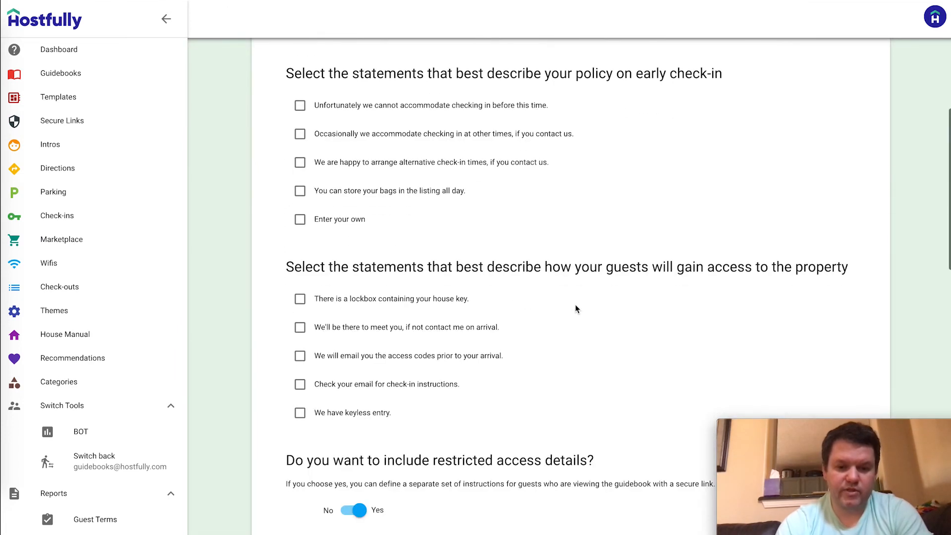
{"action": "scroll", "coordinate": [575, 307], "scroll_direction": "down", "scroll_amount": 9}
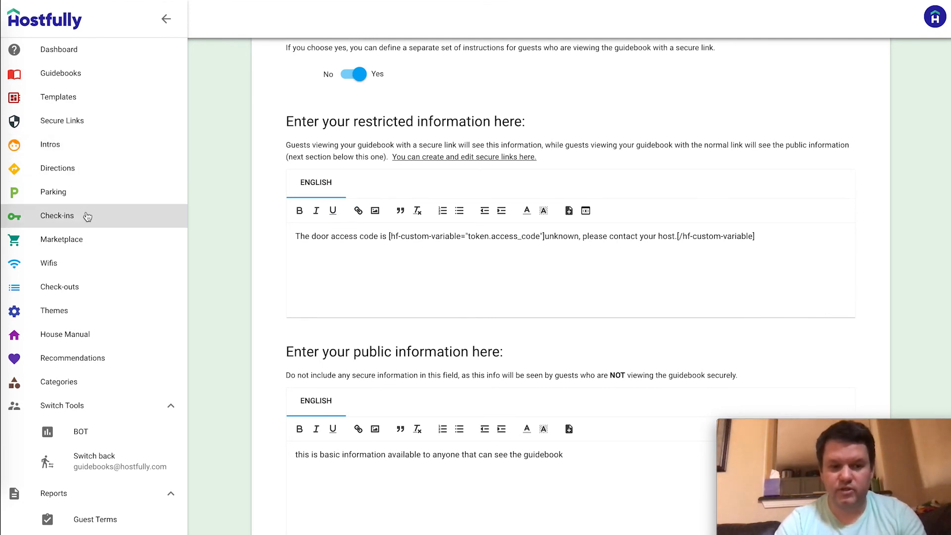
{"action": "left_click", "coordinate": [372, 295]}
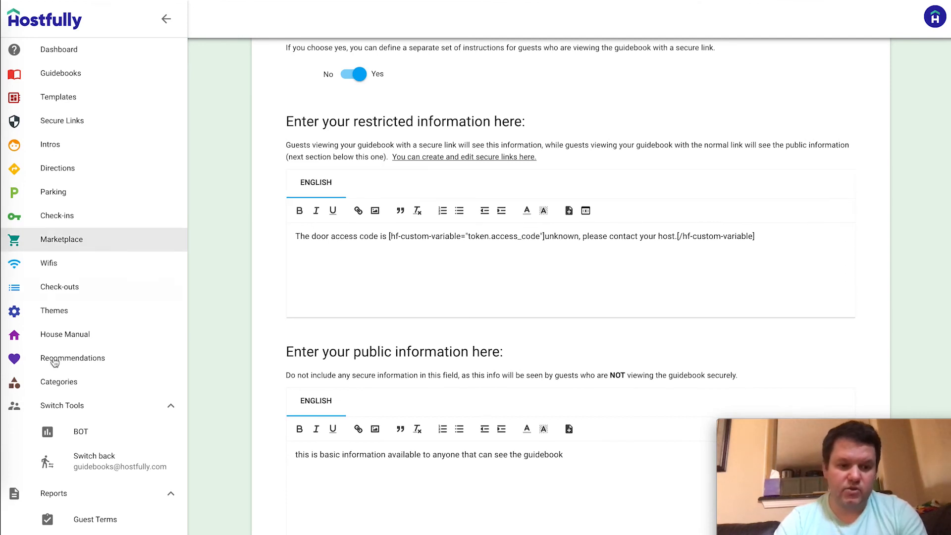
{"action": "left_click", "coordinate": [68, 334]}
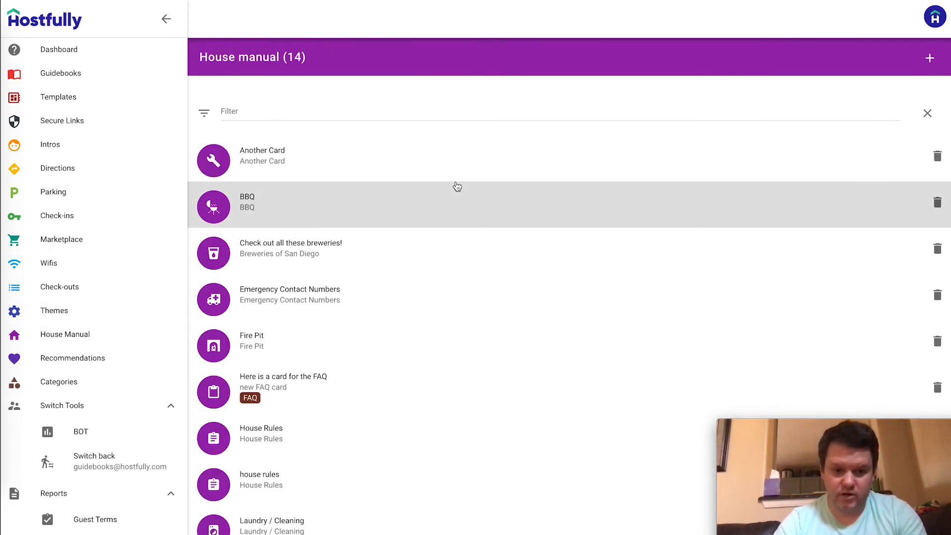
Read the preview's secure info card ('this is the secret of the house'), then edit the admin secure house manual card
{"action": "scroll", "coordinate": [457, 186], "scroll_direction": "down", "scroll_amount": 5}
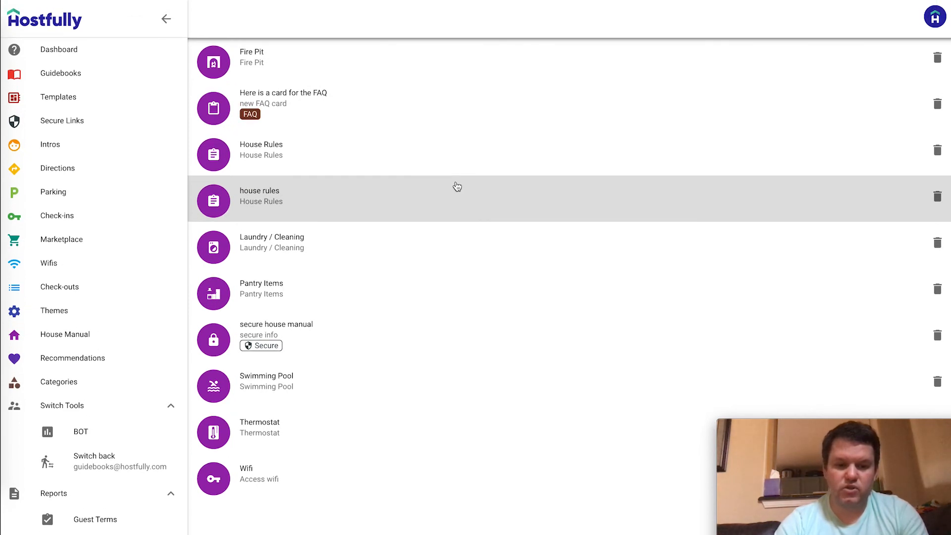
{"action": "key", "text": "alt+Tab"}
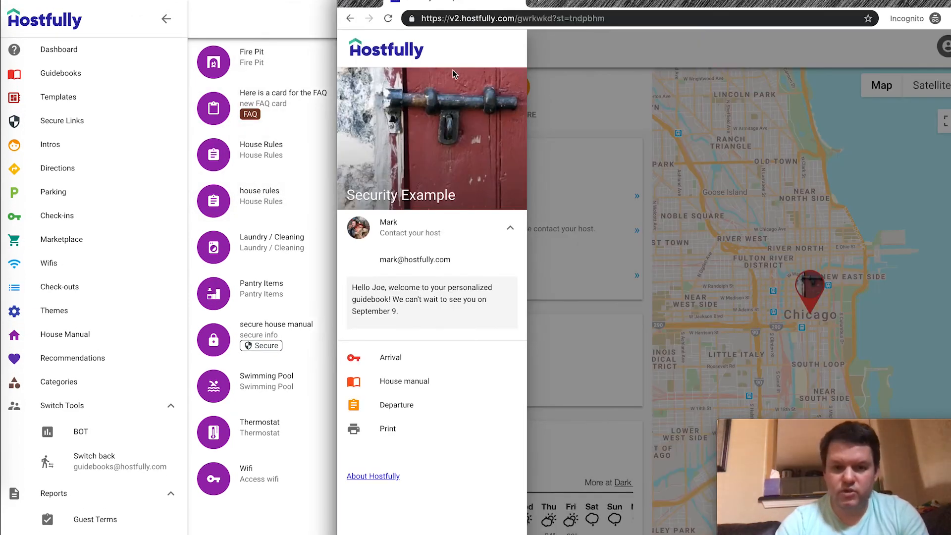
{"action": "left_click", "coordinate": [579, 63]}
{"action": "left_click", "coordinate": [442, 95]}
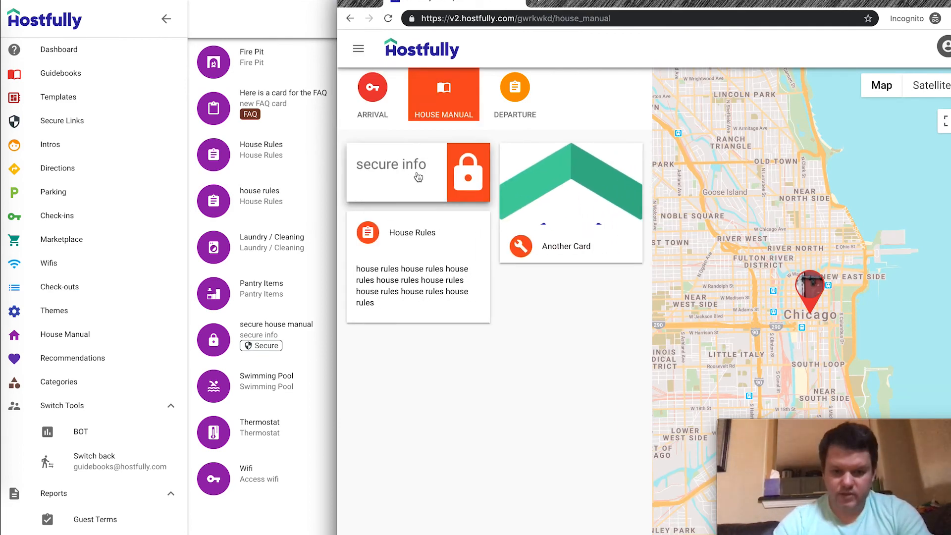
{"action": "left_click", "coordinate": [396, 176]}
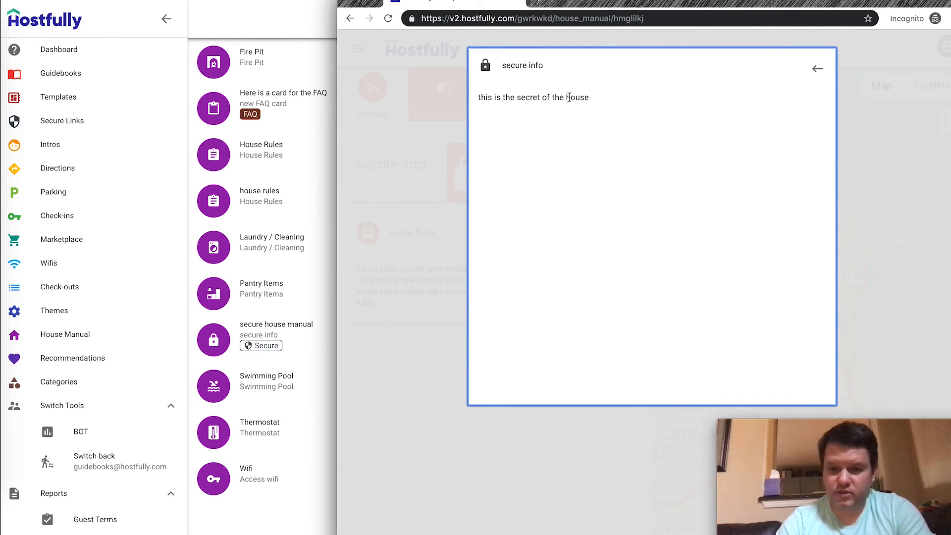
{"action": "left_click", "coordinate": [305, 348]}
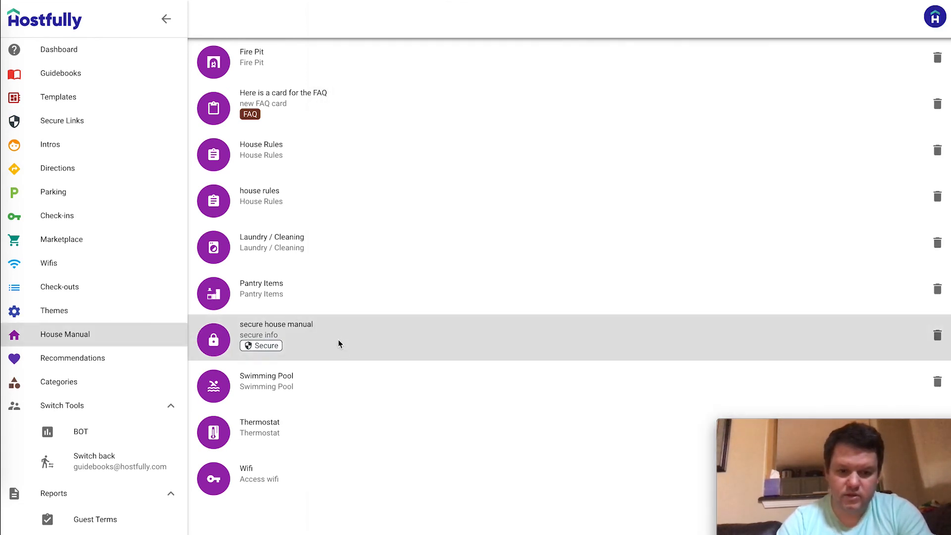
{"action": "left_click", "coordinate": [338, 344]}
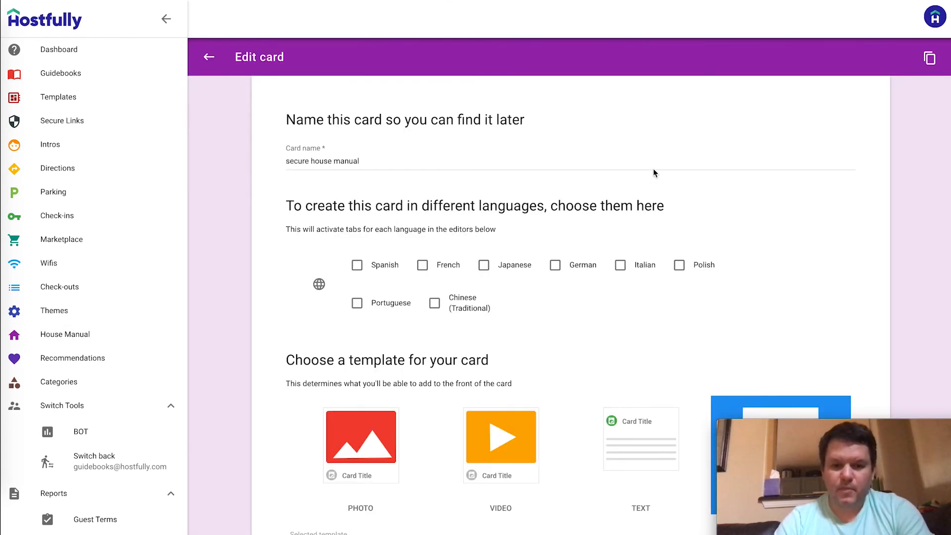
End the card's existing text with a period and start a new line
{"action": "scroll", "coordinate": [653, 173], "scroll_direction": "down", "scroll_amount": 15}
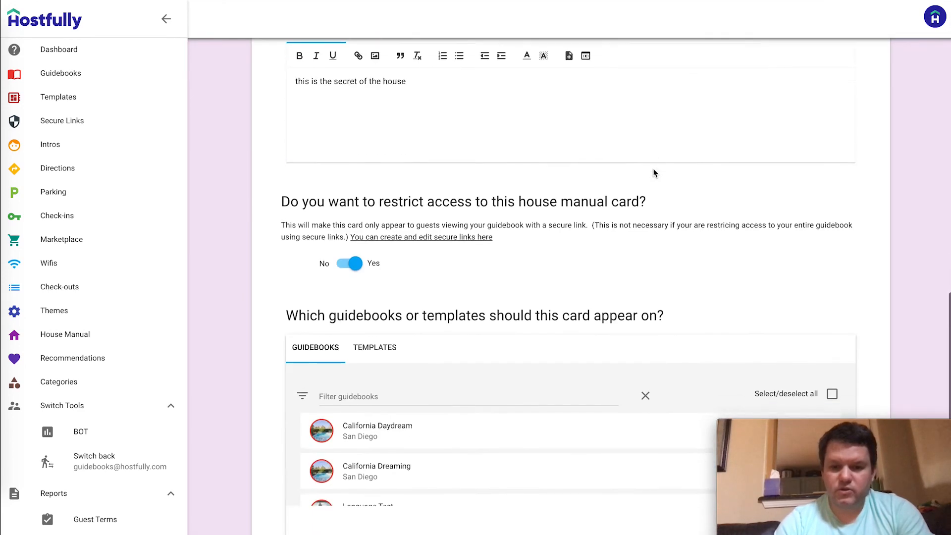
{"action": "scroll", "coordinate": [653, 173], "scroll_direction": "up", "scroll_amount": 2}
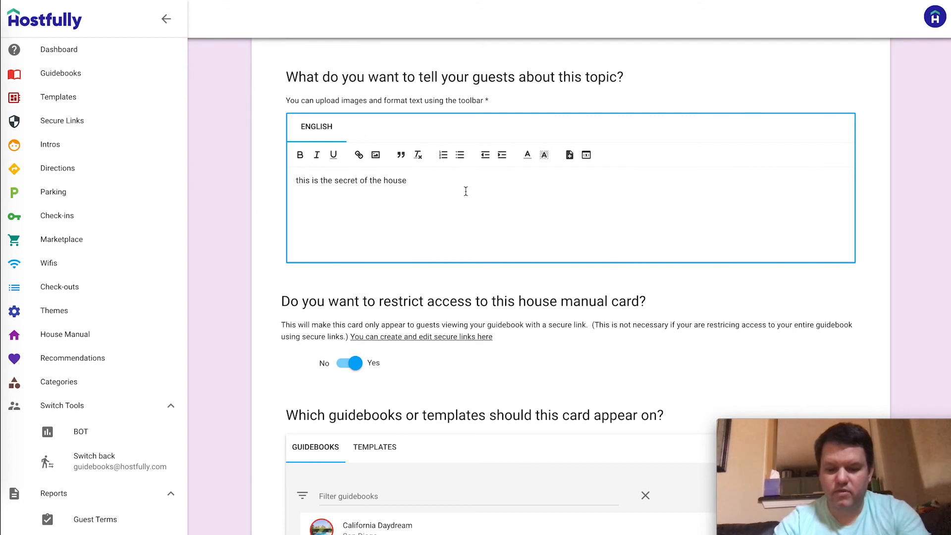
{"action": "type", "text": "."}
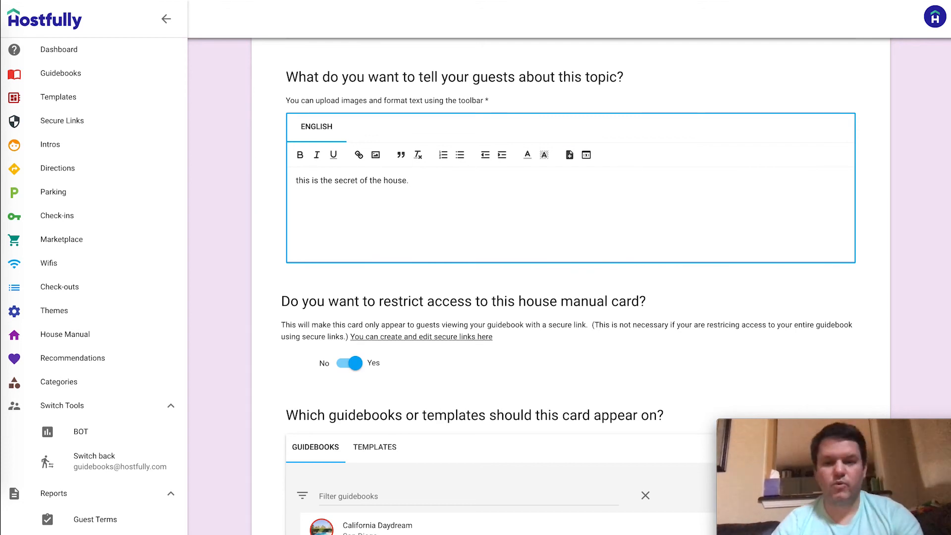
{"action": "key", "text": "Return"}
Start the text with 'Dear', a Guest First Name variable with fallback 'guest', and a comma
{"action": "left_click", "coordinate": [296, 180]}
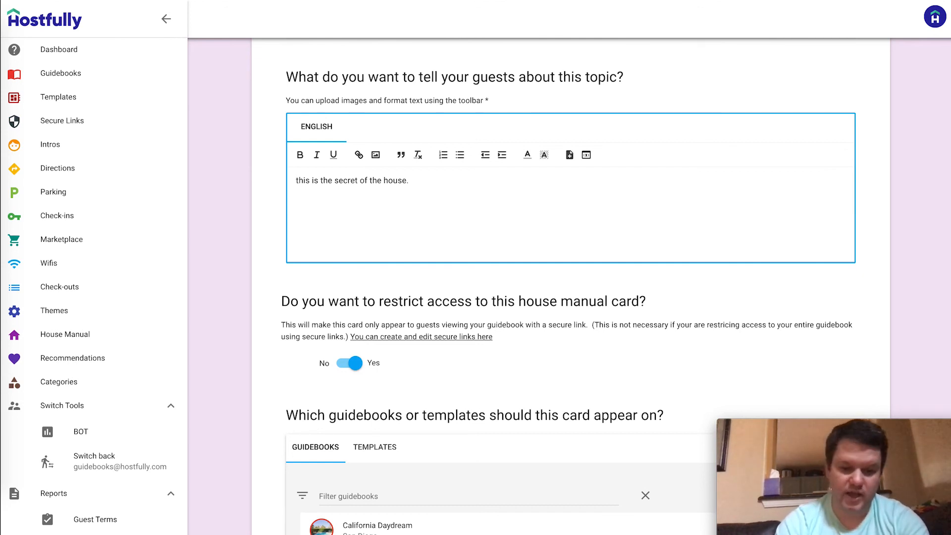
{"action": "type", "text": "Dear"}
{"action": "left_click", "coordinate": [587, 155]}
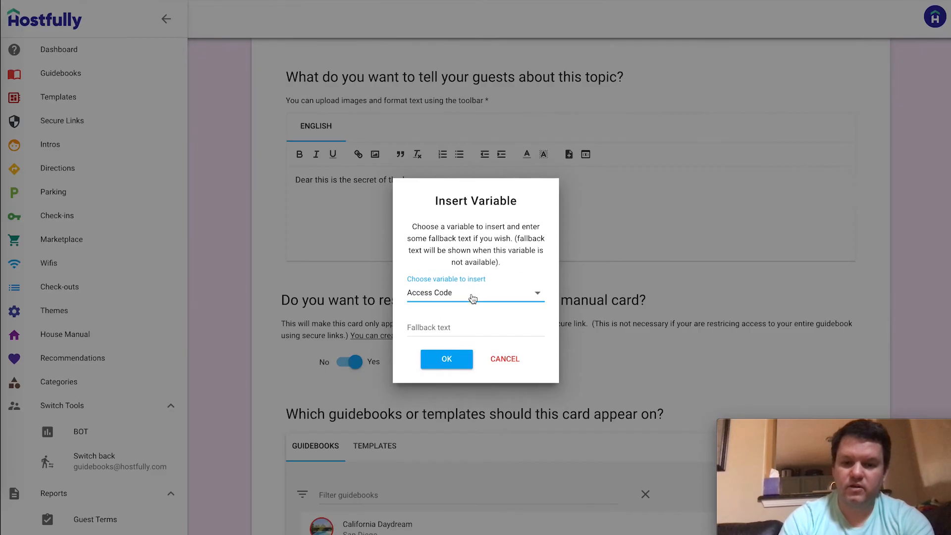
{"action": "left_click", "coordinate": [470, 297]}
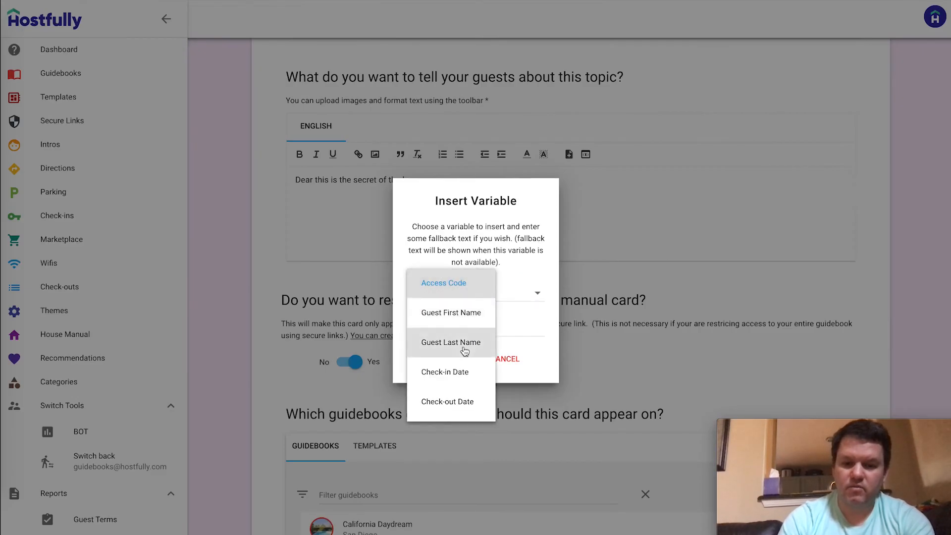
{"action": "left_click", "coordinate": [468, 316]}
{"action": "left_click", "coordinate": [470, 327]}
{"action": "type", "text": "guest"}
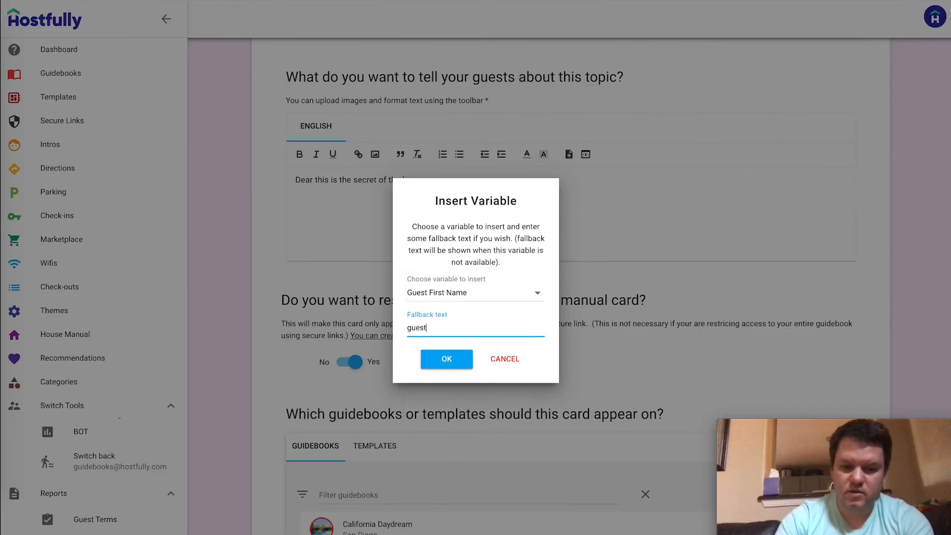
{"action": "left_click", "coordinate": [448, 360]}
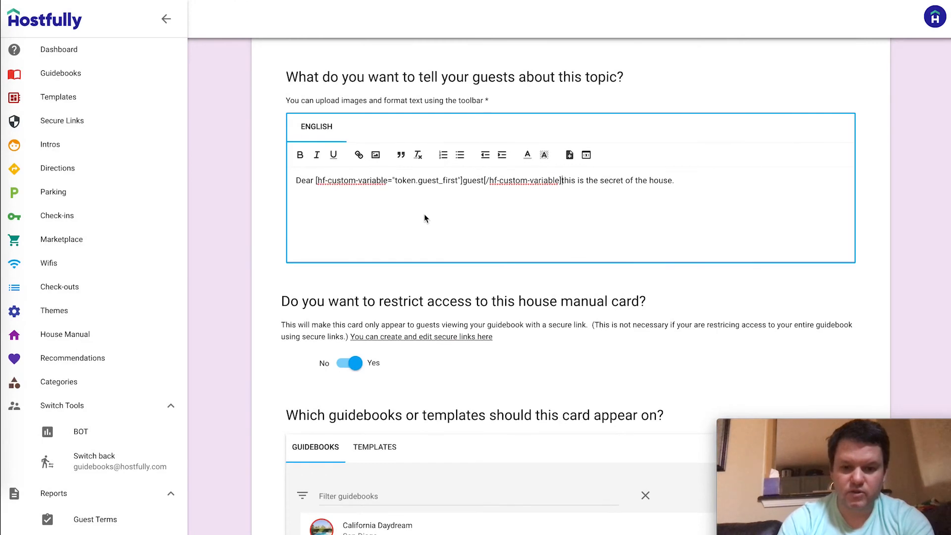
{"action": "type", "text": ","}
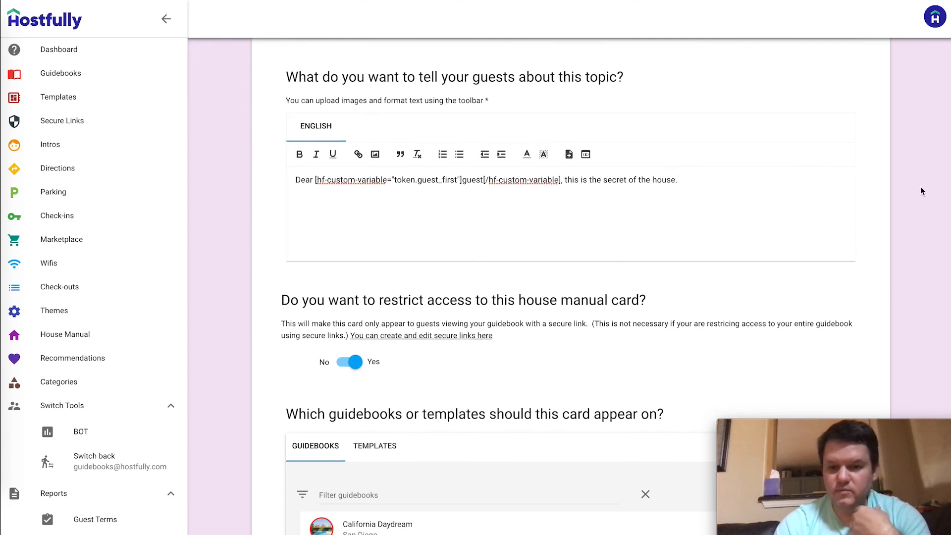
{"action": "scroll", "coordinate": [920, 191], "scroll_direction": "down", "scroll_amount": 8}
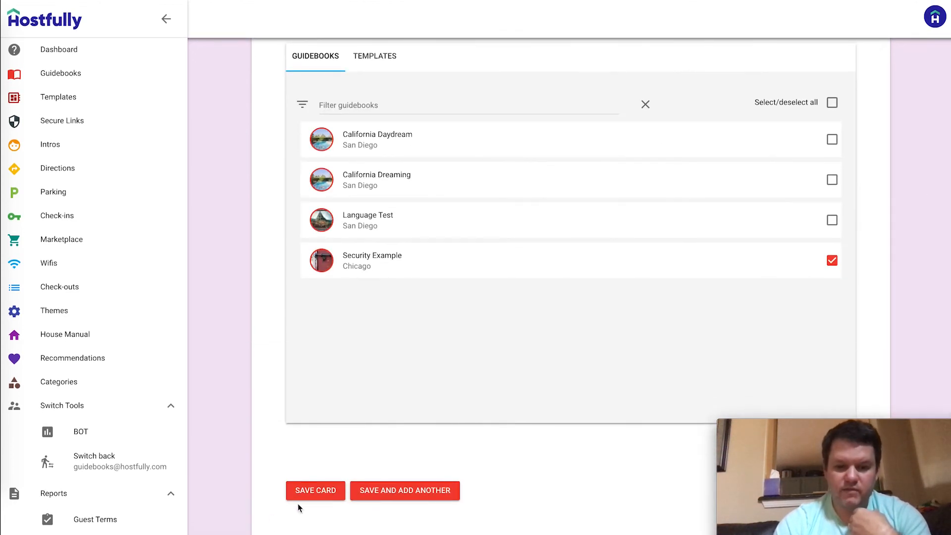
Save the card, reload the guest preview to see the first-name greeting, then close the secure info card
{"action": "left_click", "coordinate": [315, 501]}
{"action": "key", "text": "super+grave"}
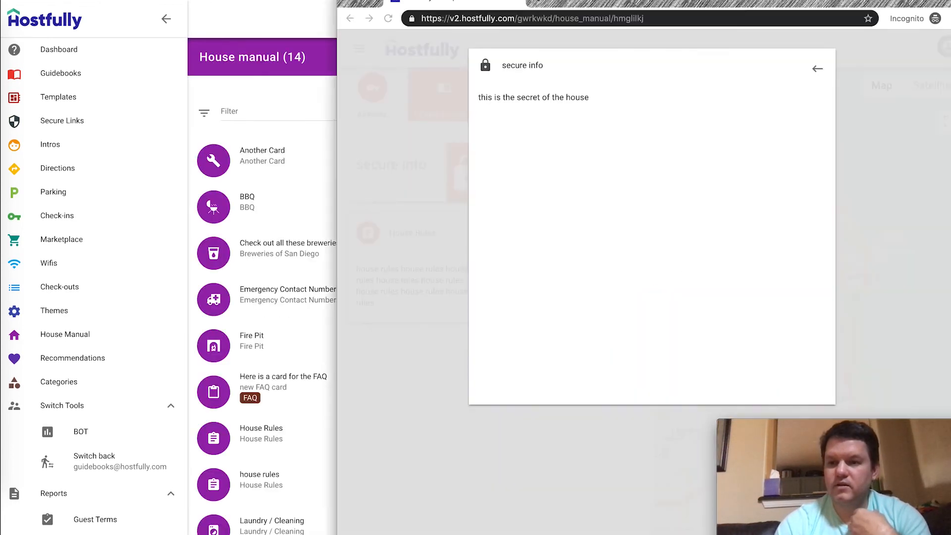
{"action": "key", "text": "super+r"}
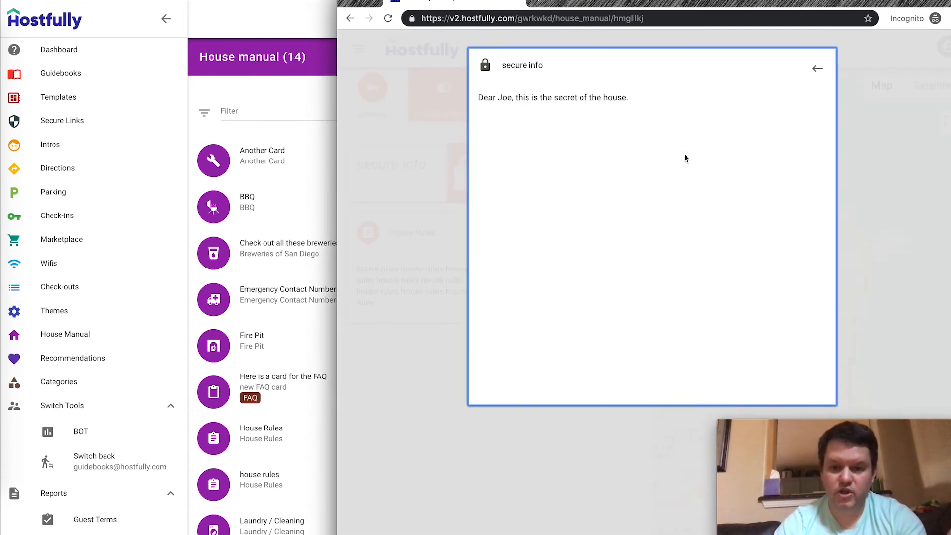
{"action": "left_click", "coordinate": [817, 68]}
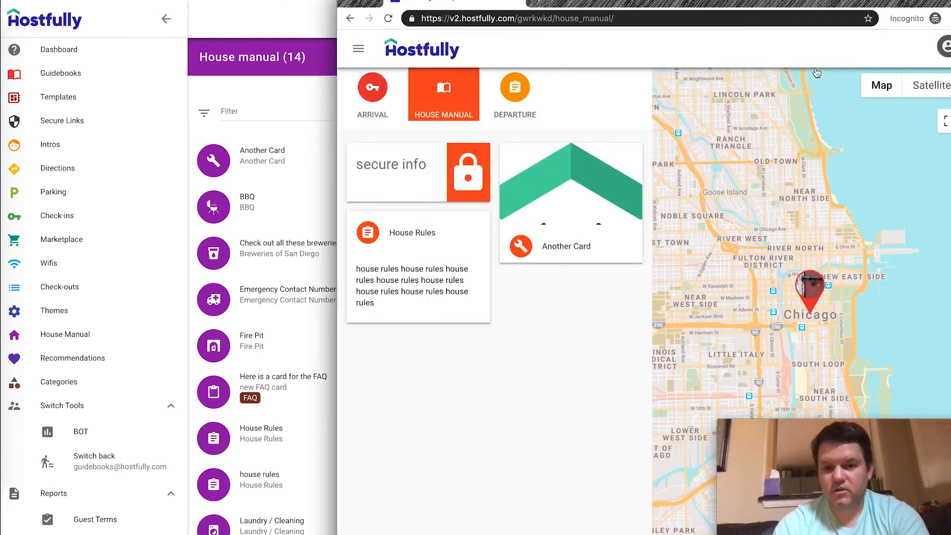